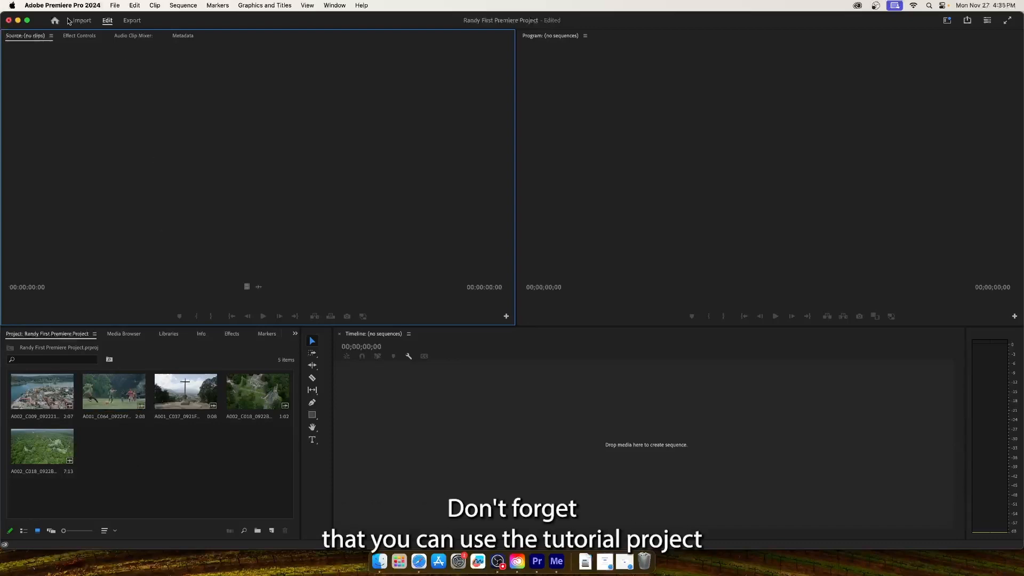
Look over the clips in the Footage folder available for import, and return to the editing workspace with the project's media active
click(85, 22)
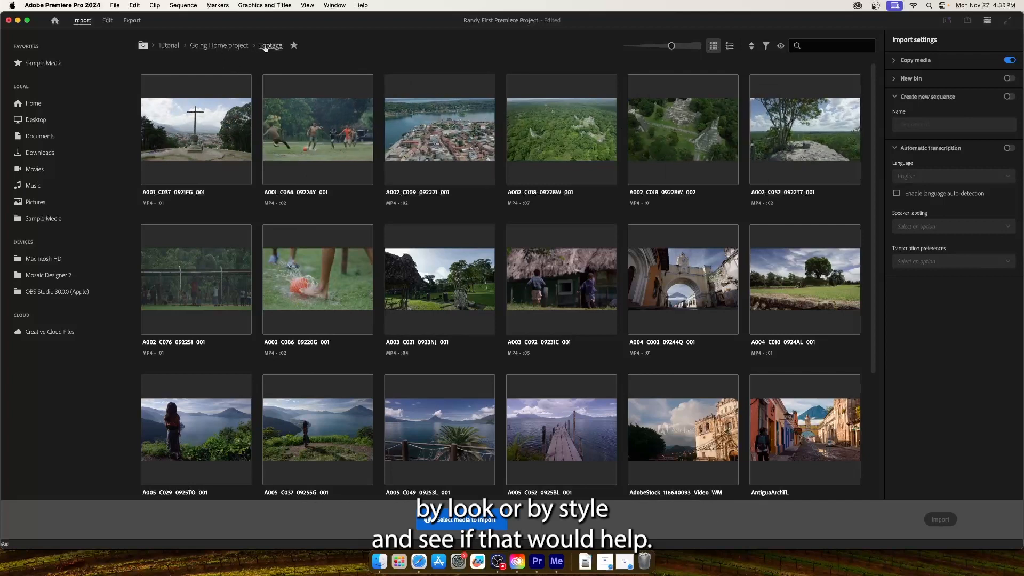
click(107, 20)
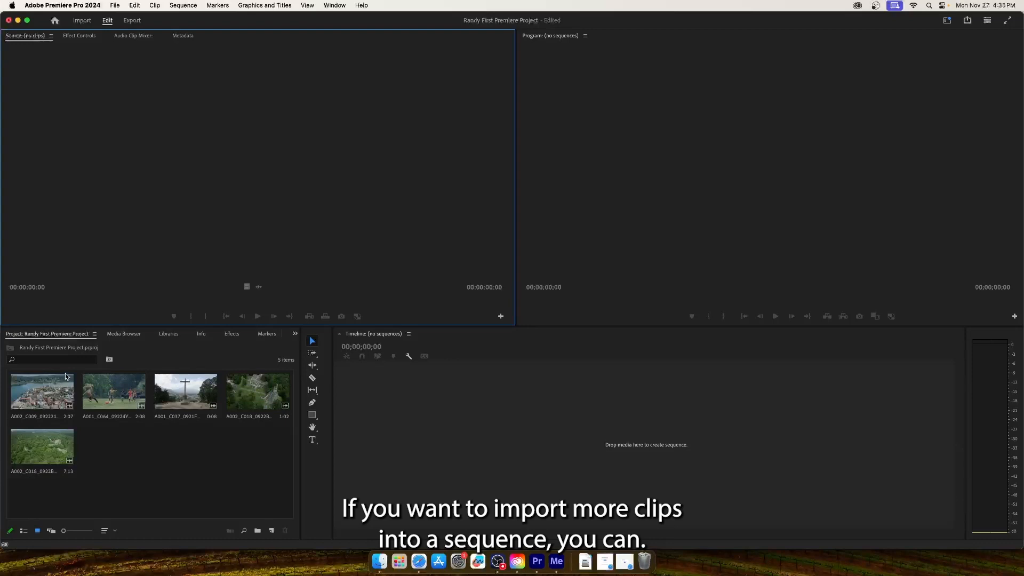
click(75, 340)
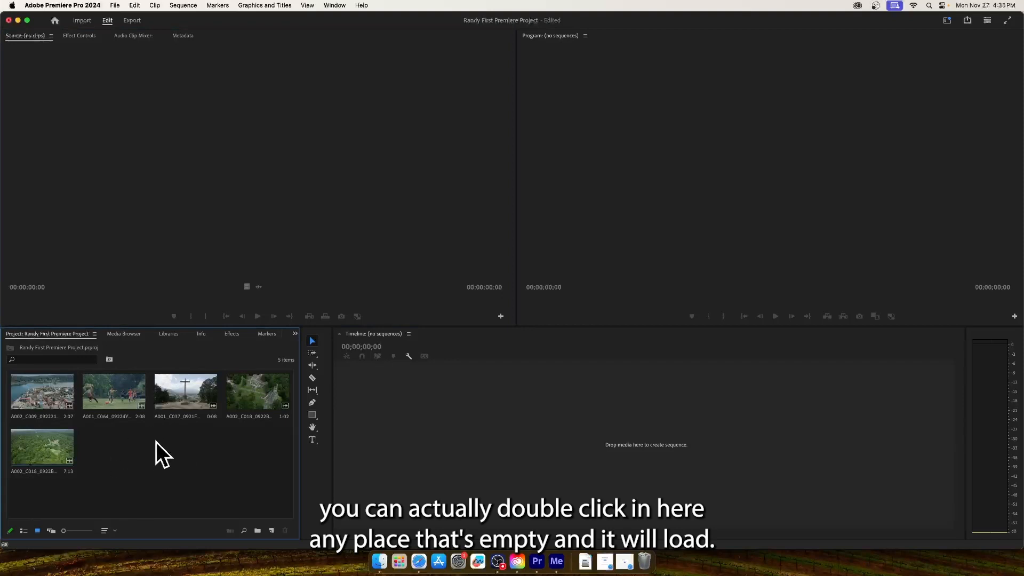
double_click(180, 471)
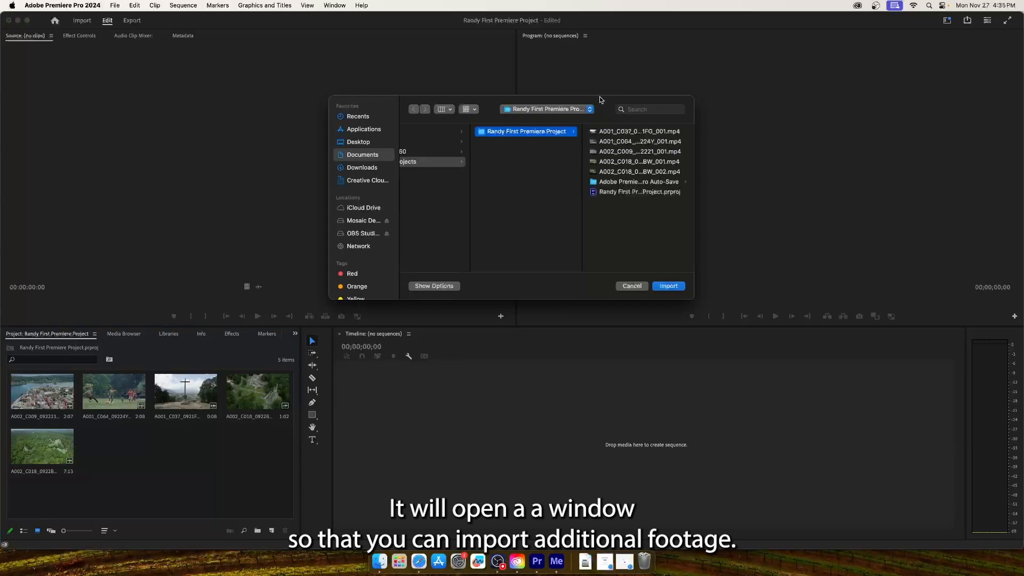
drag(600, 97, 511, 115)
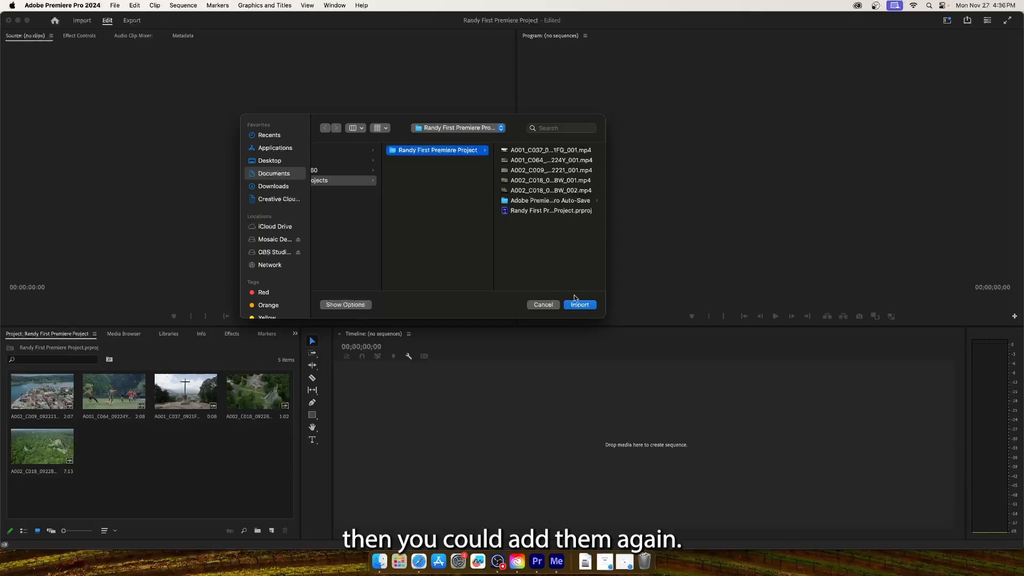
click(544, 304)
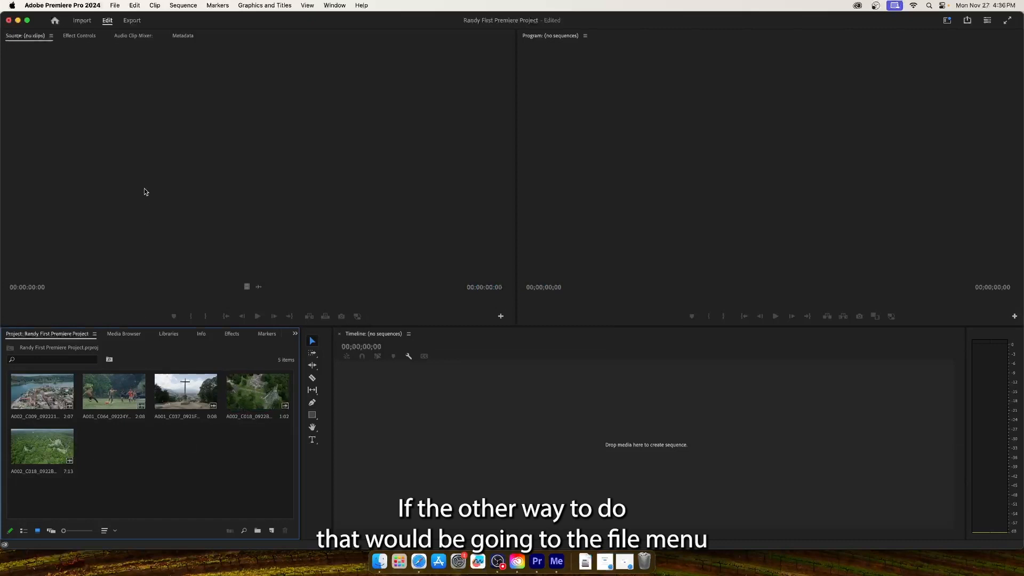
click(115, 5)
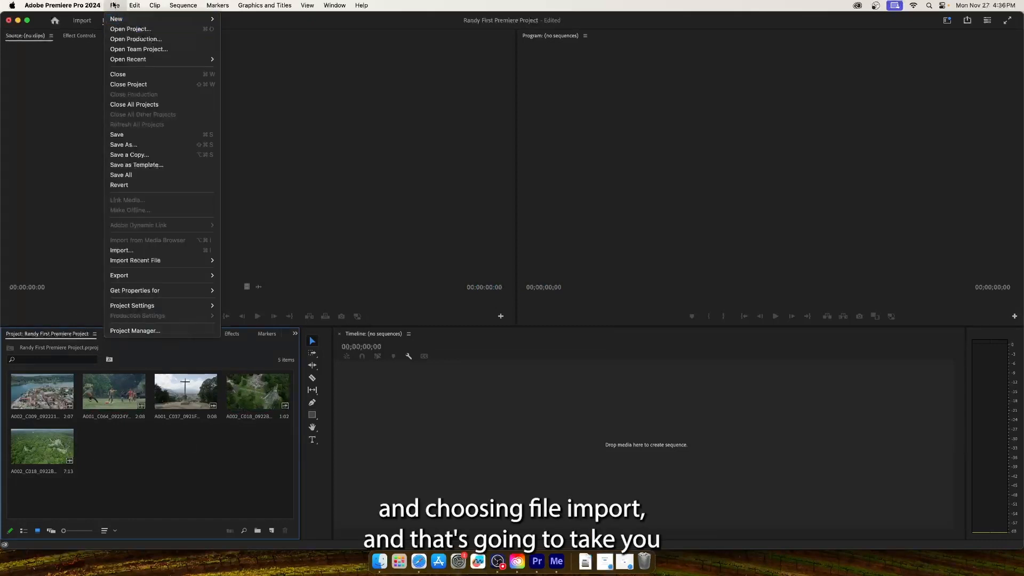
click(130, 253)
drag(491, 105, 480, 102)
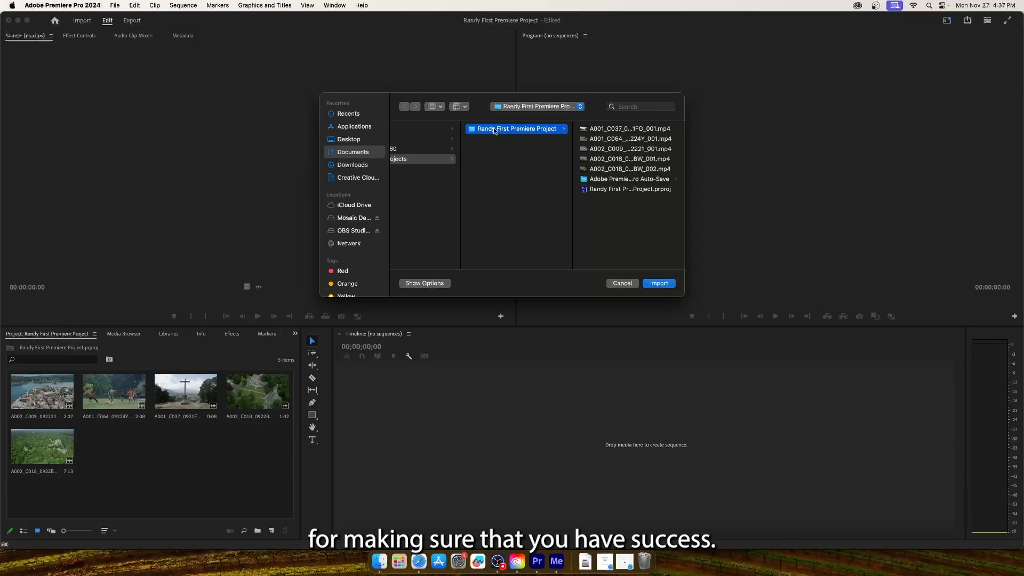
click(620, 284)
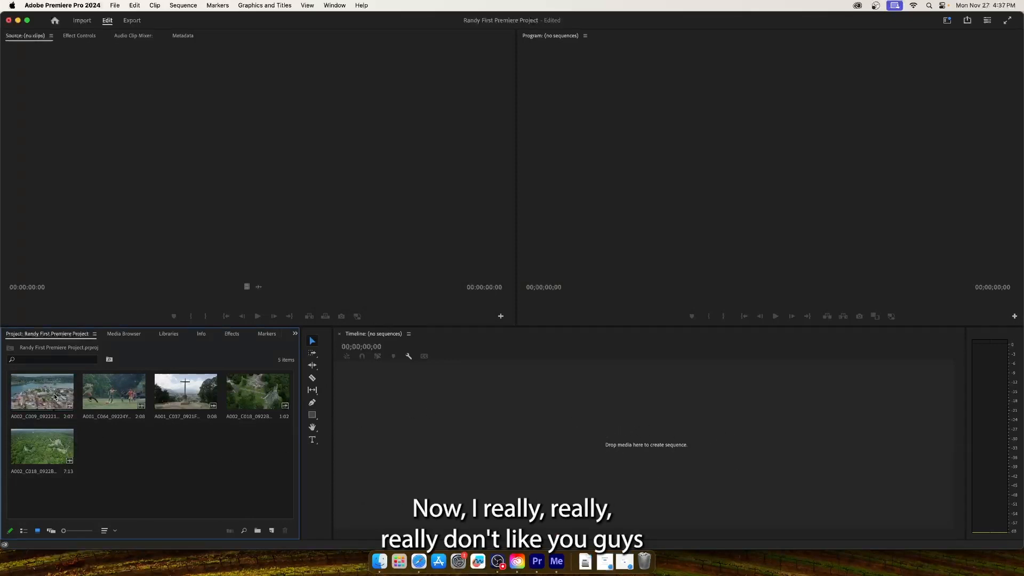
Create a sequence from the A002_C009_092221_001 clip by placing it in the empty timeline
click(25, 405)
drag(25, 405, 598, 442)
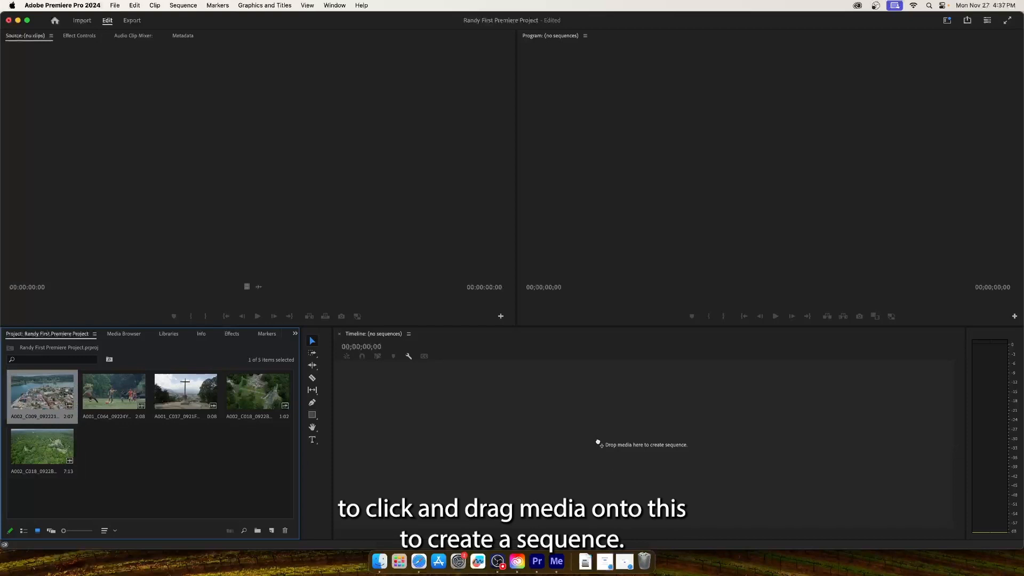
drag(598, 443, 599, 443)
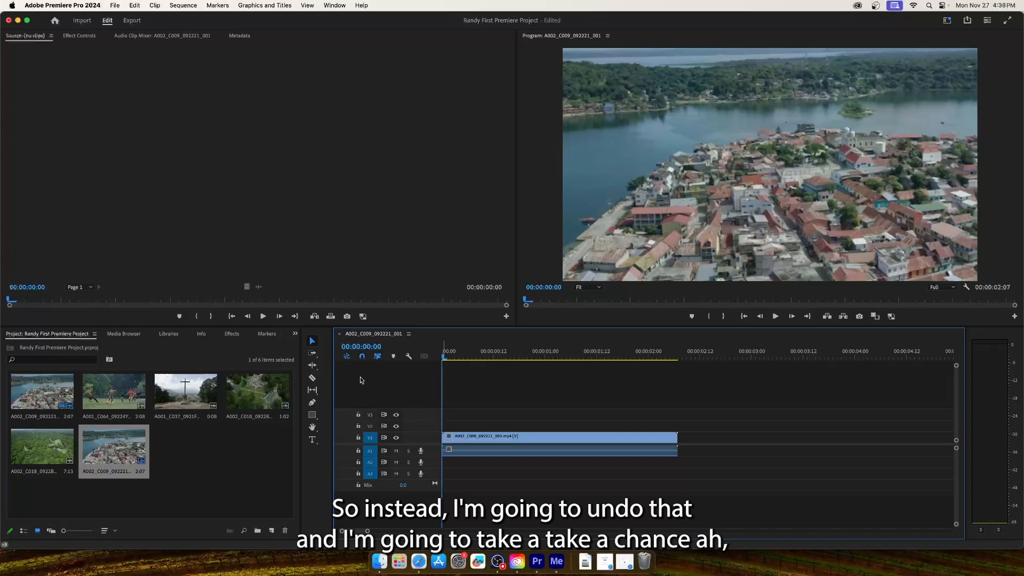
Step the project back through its history to the New/Open state, and return to the project's media bin
click(295, 334)
click(308, 406)
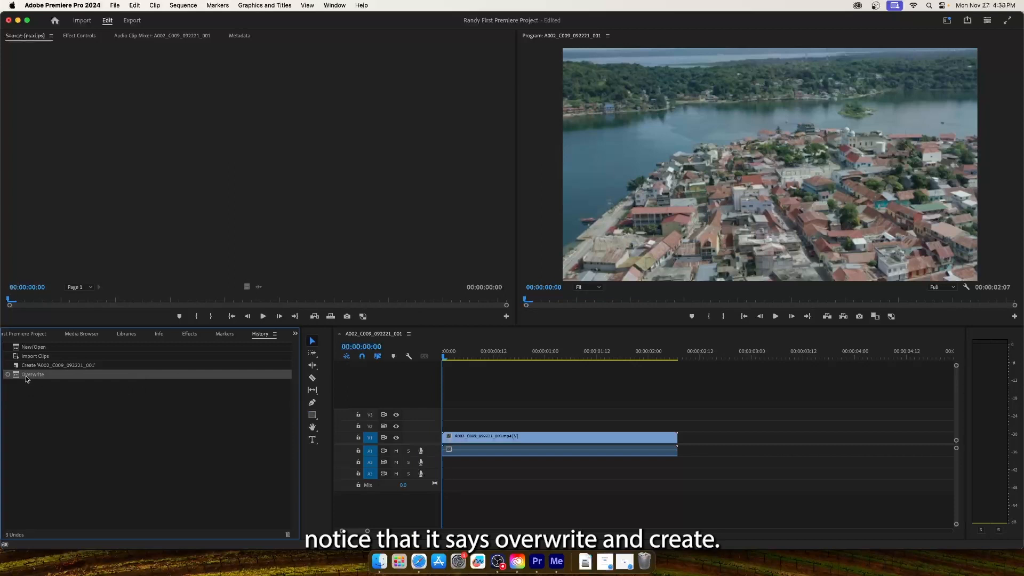
click(40, 367)
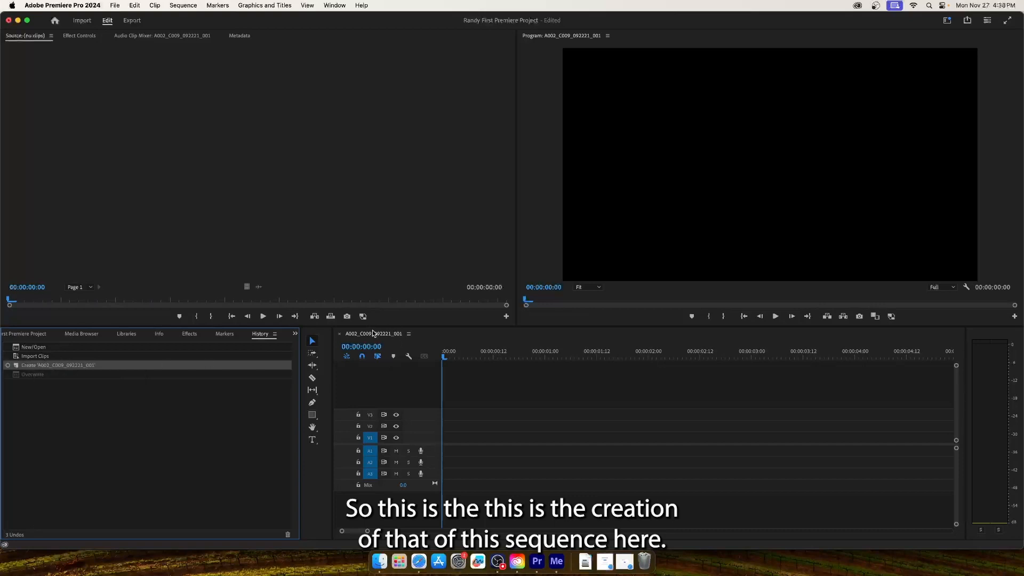
click(20, 357)
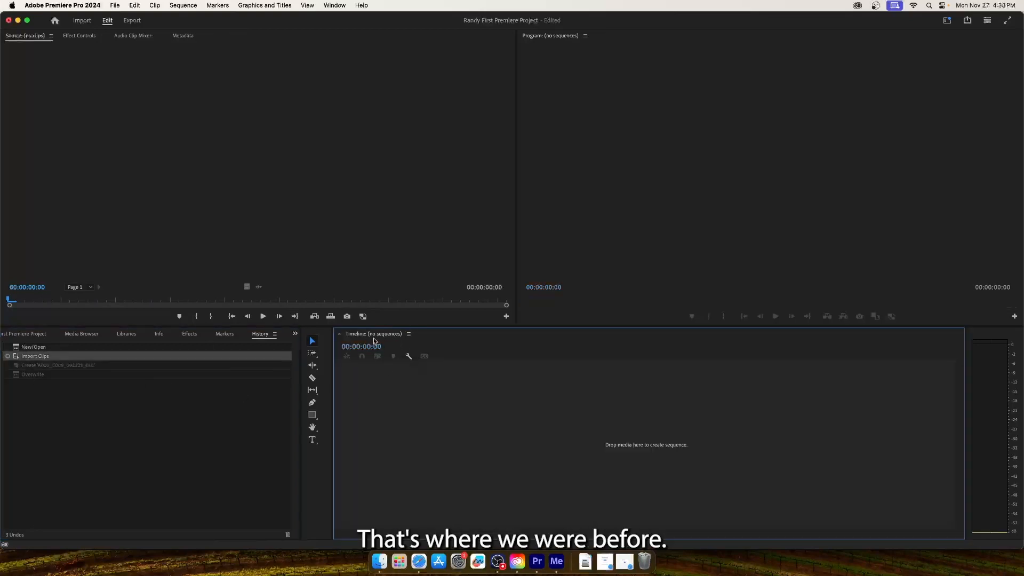
click(33, 348)
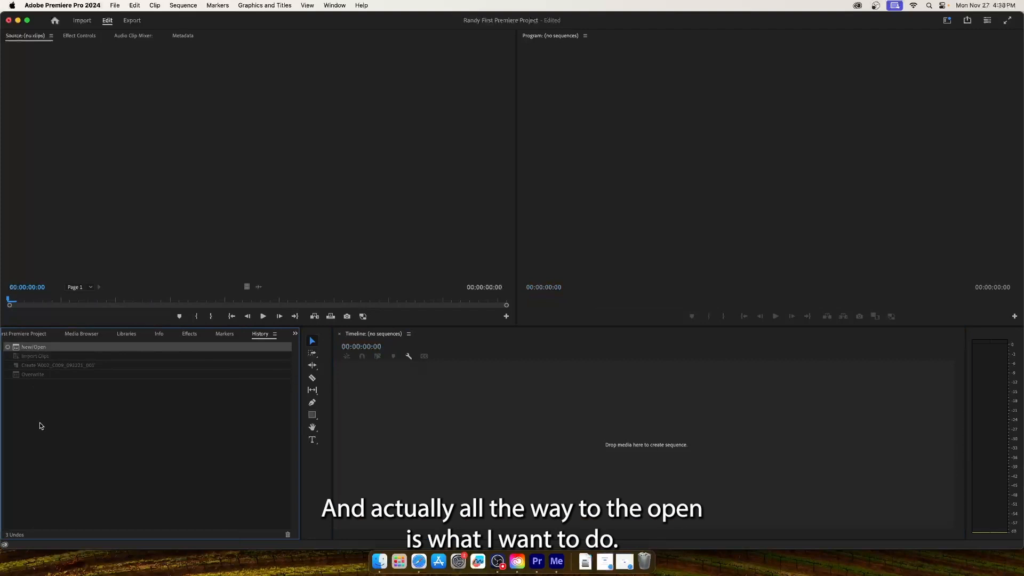
click(32, 333)
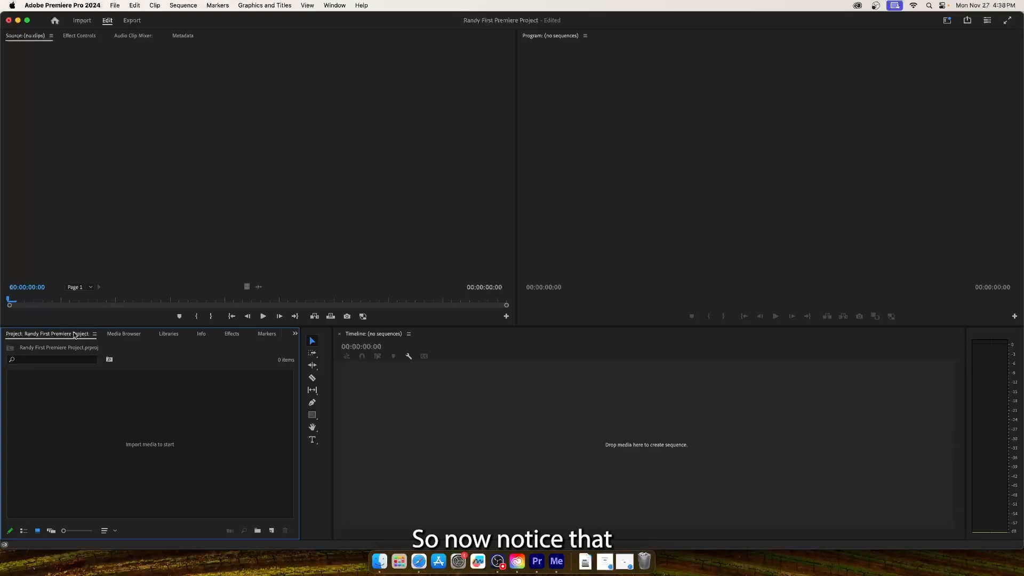
Restore the Import Clips state from the project history, and return to the project's media bin
click(295, 335)
click(315, 407)
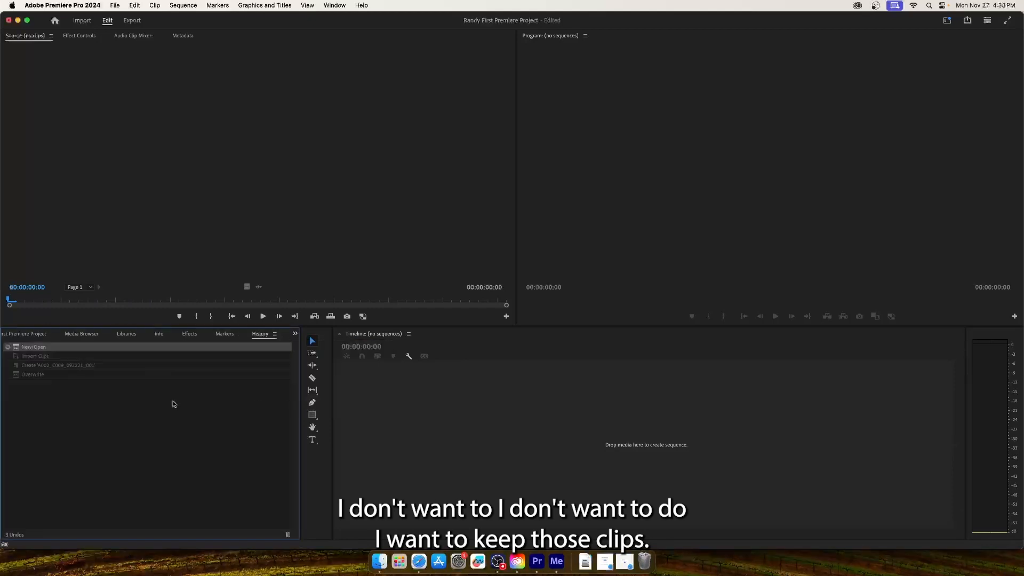
click(42, 357)
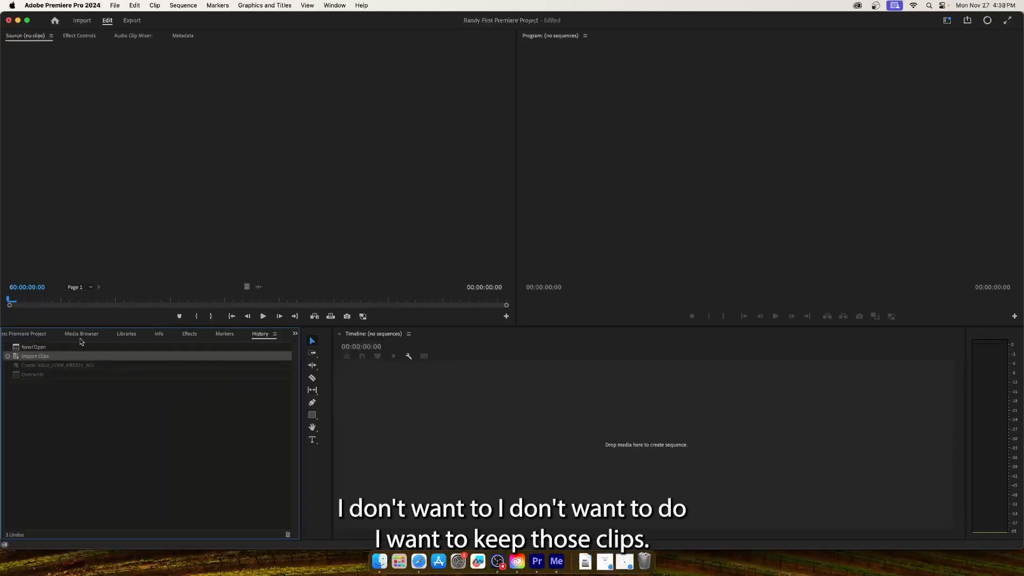
click(36, 335)
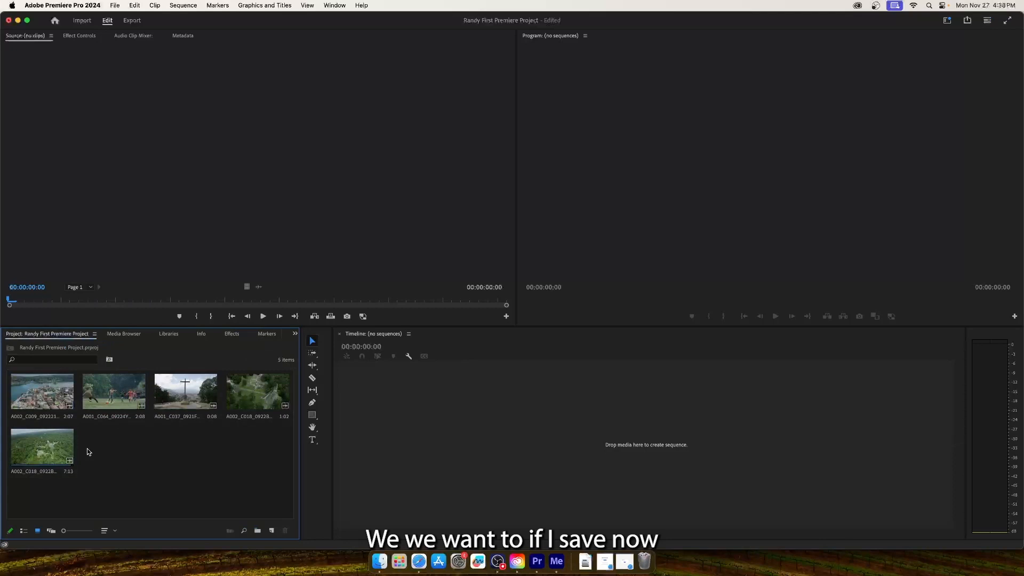
Save the project, check its history list, and return to the project's media bin
key(super+s)
click(295, 334)
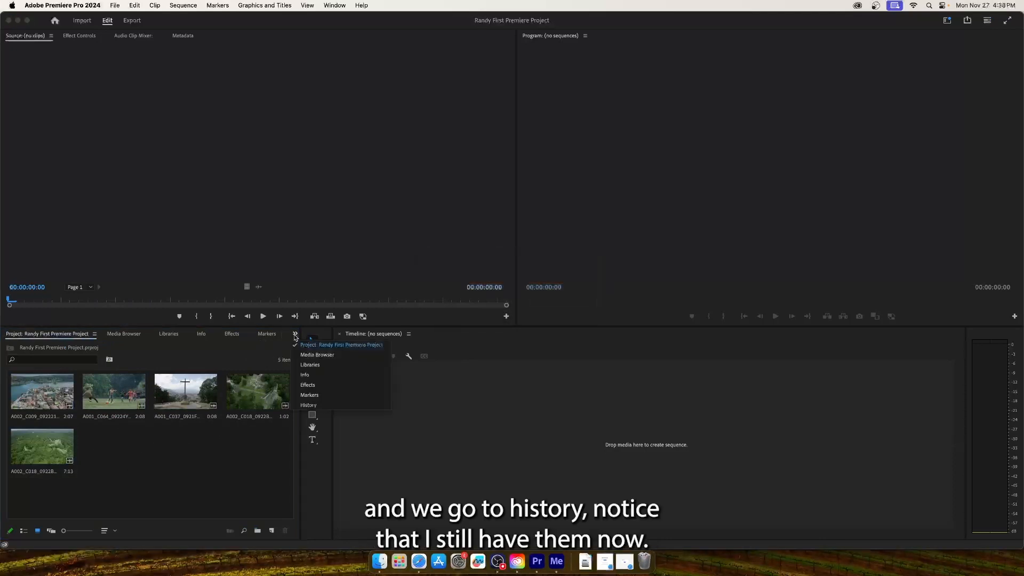
click(313, 404)
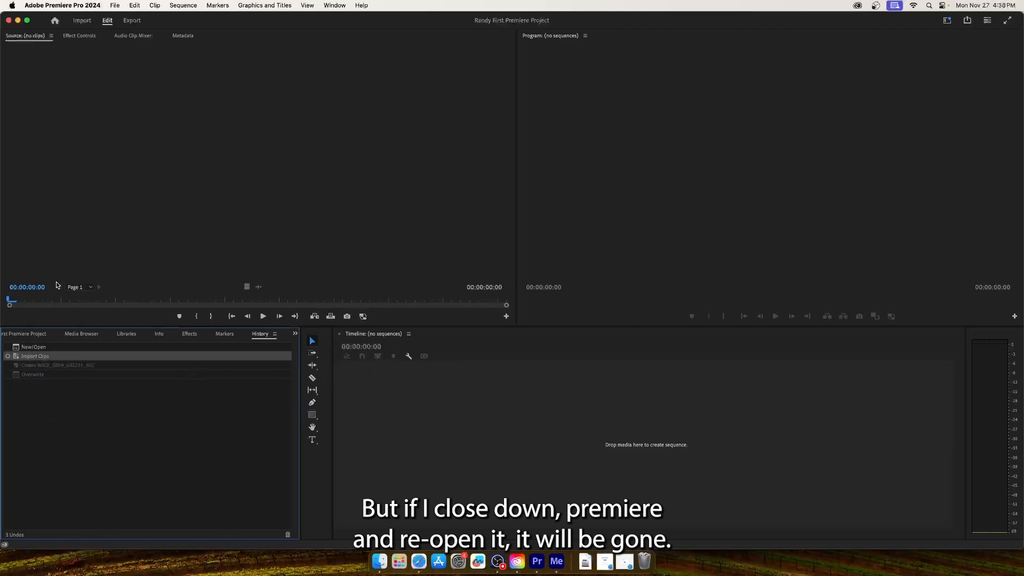
click(28, 334)
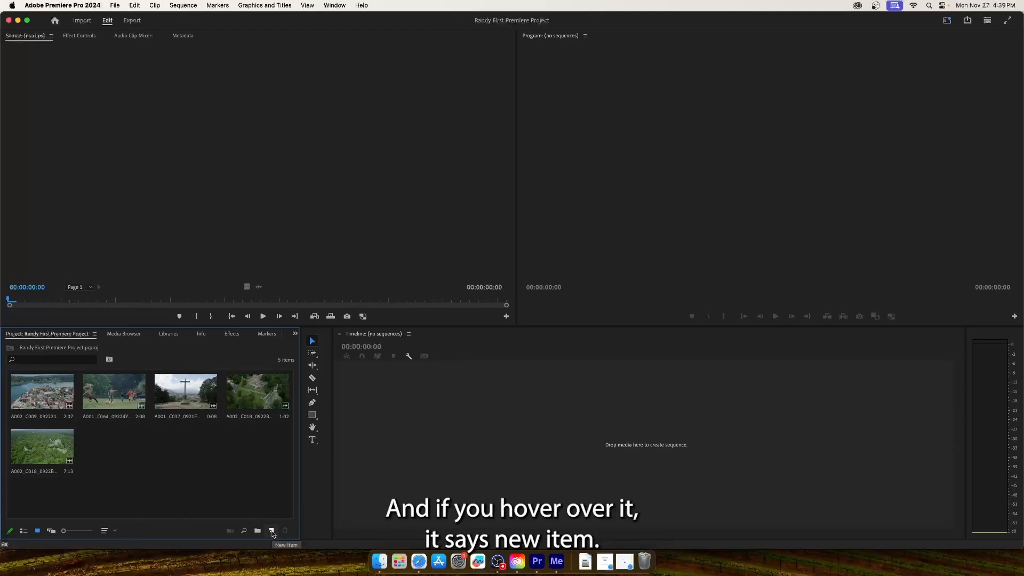
click(272, 531)
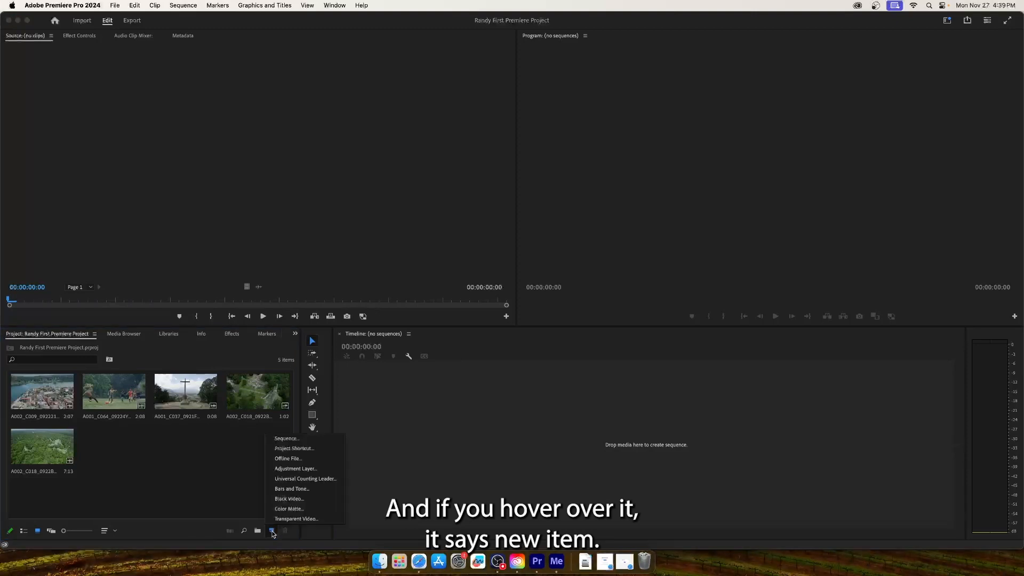
click(287, 439)
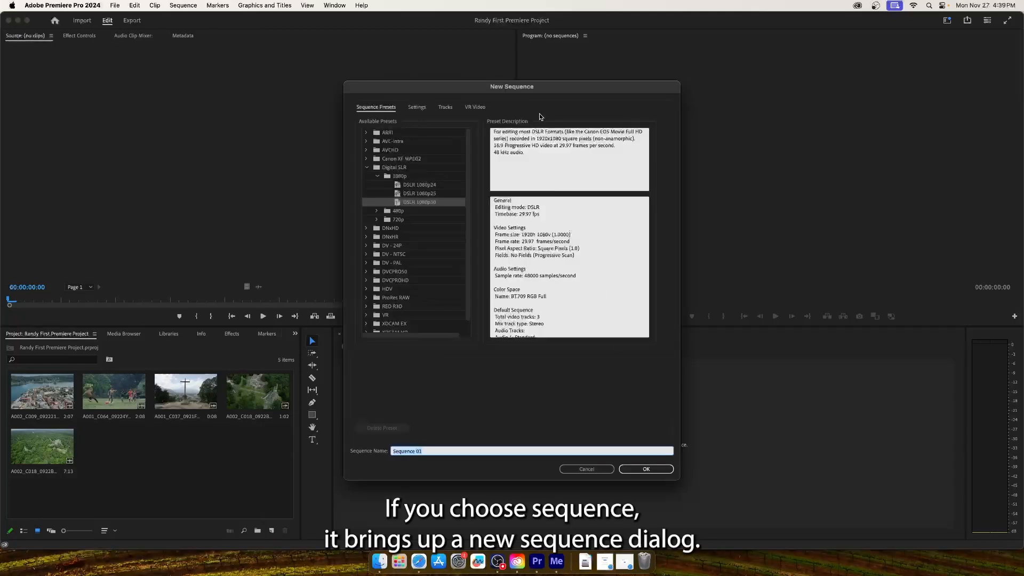
drag(557, 89, 525, 62)
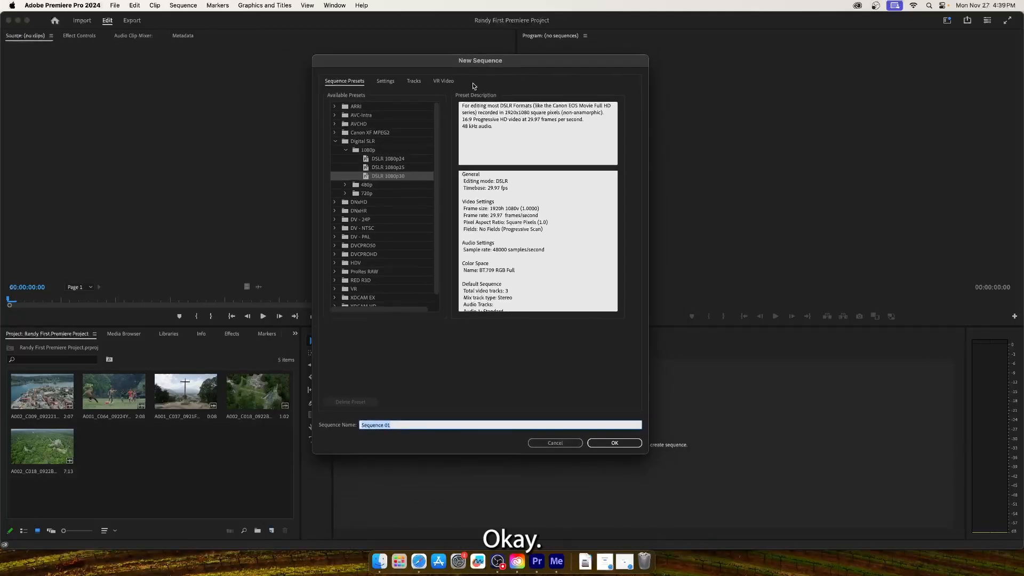
drag(385, 62, 419, 64)
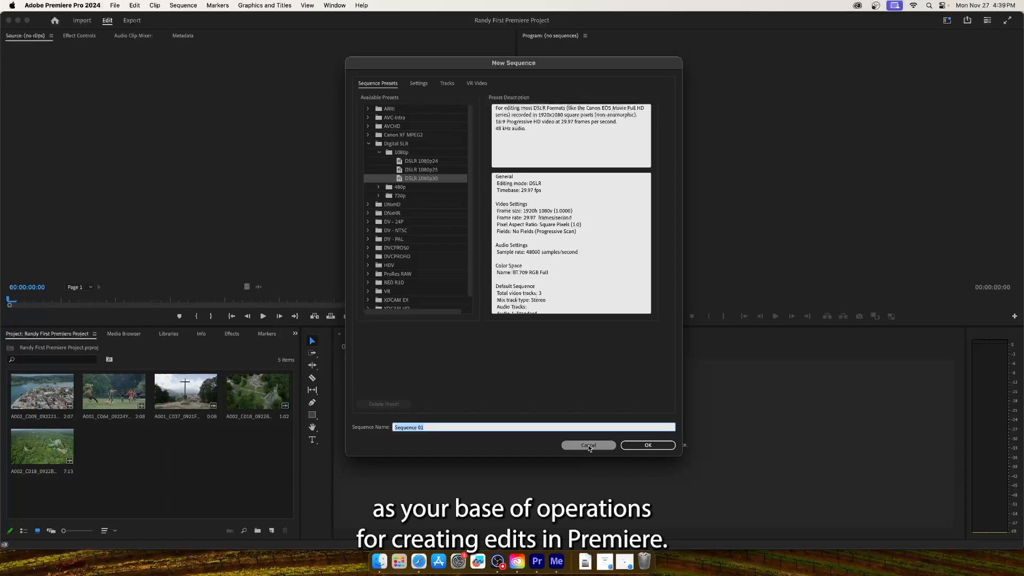
click(589, 446)
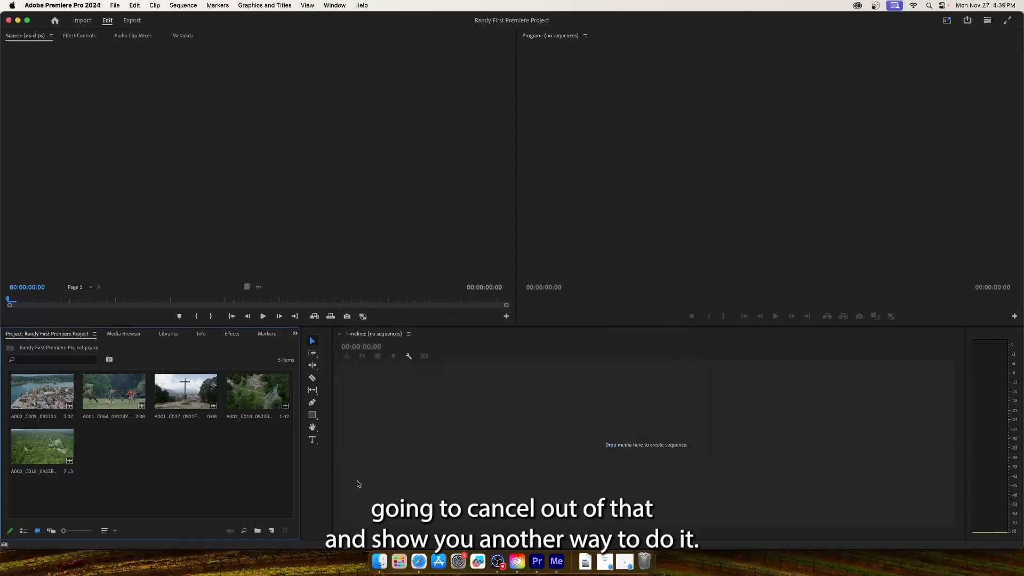
right_click(188, 465)
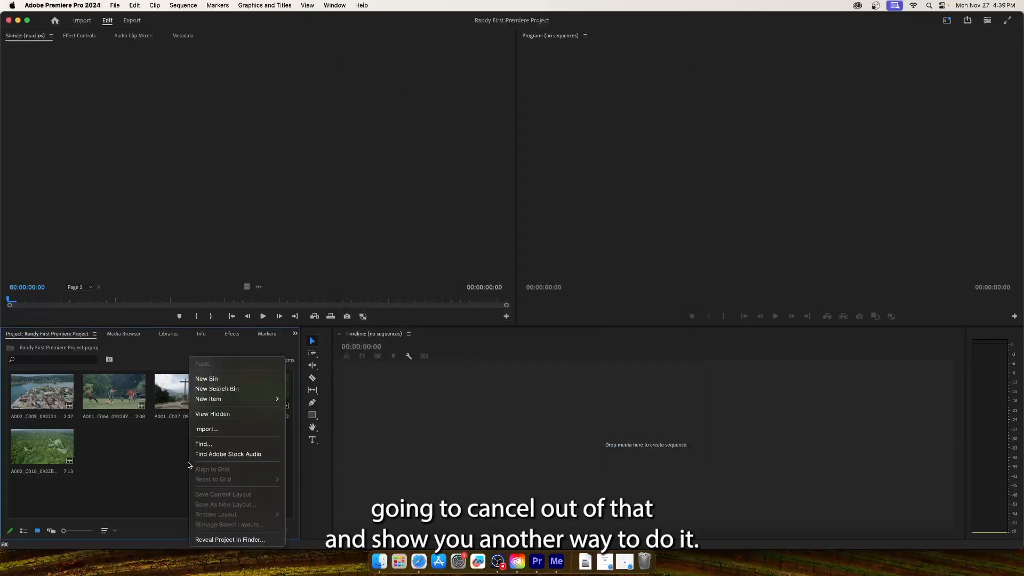
mouse_move(209, 401)
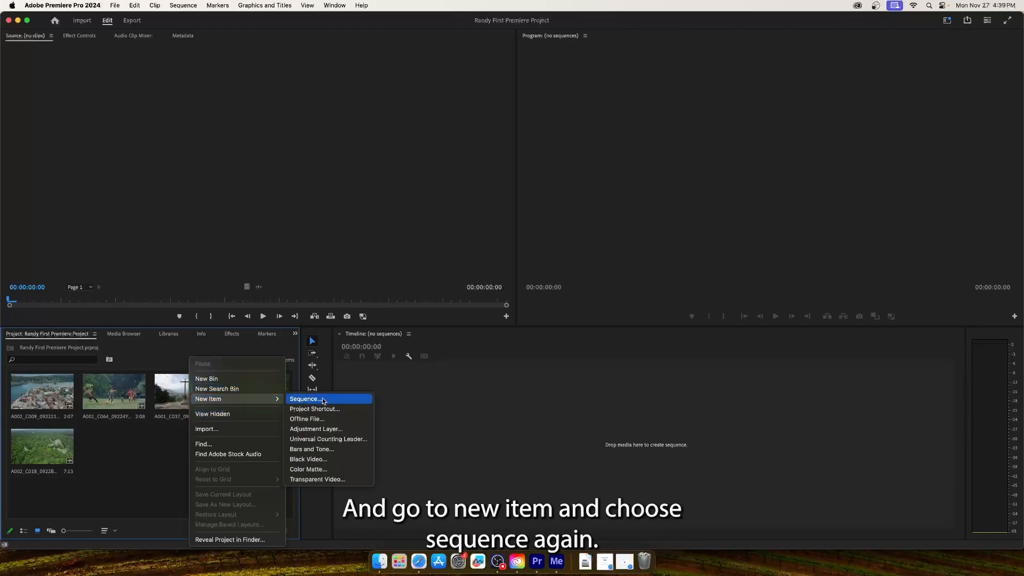
click(169, 453)
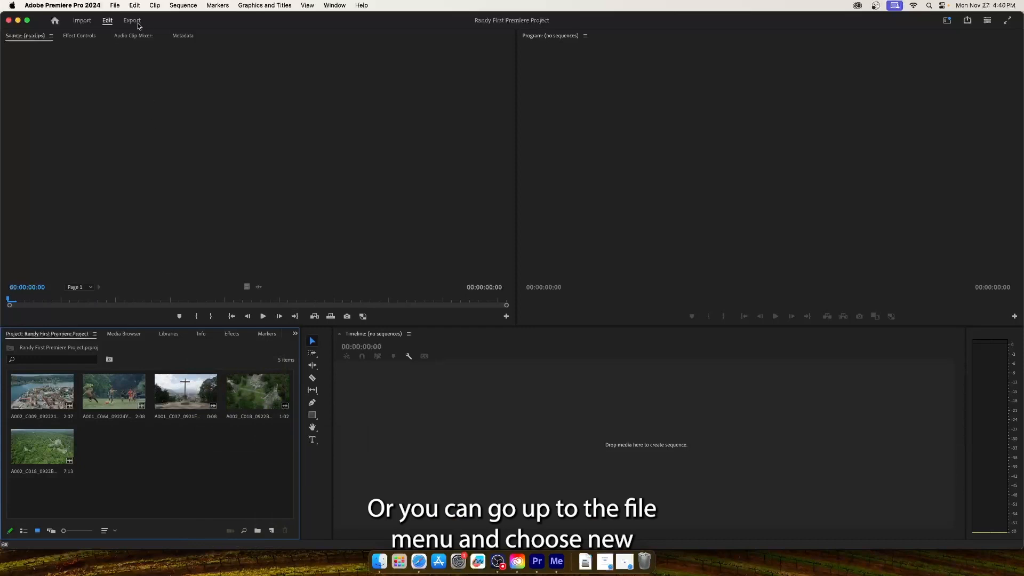
click(116, 6)
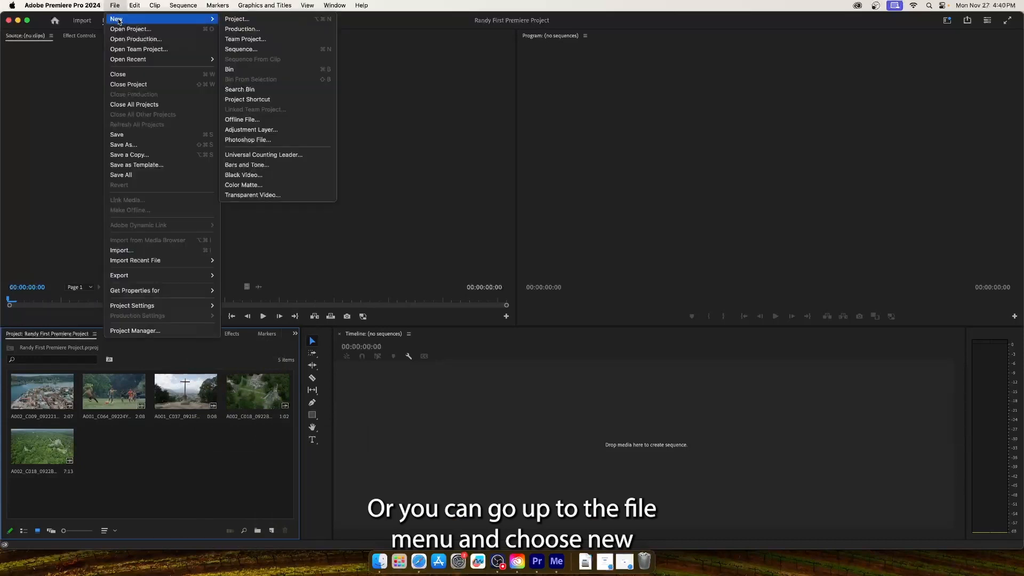
mouse_move(189, 17)
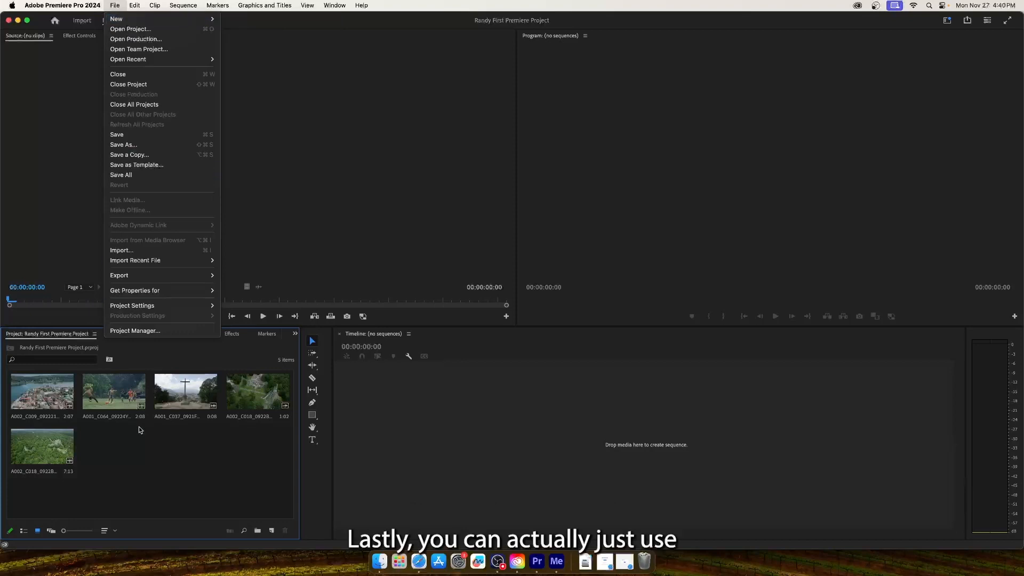
click(149, 468)
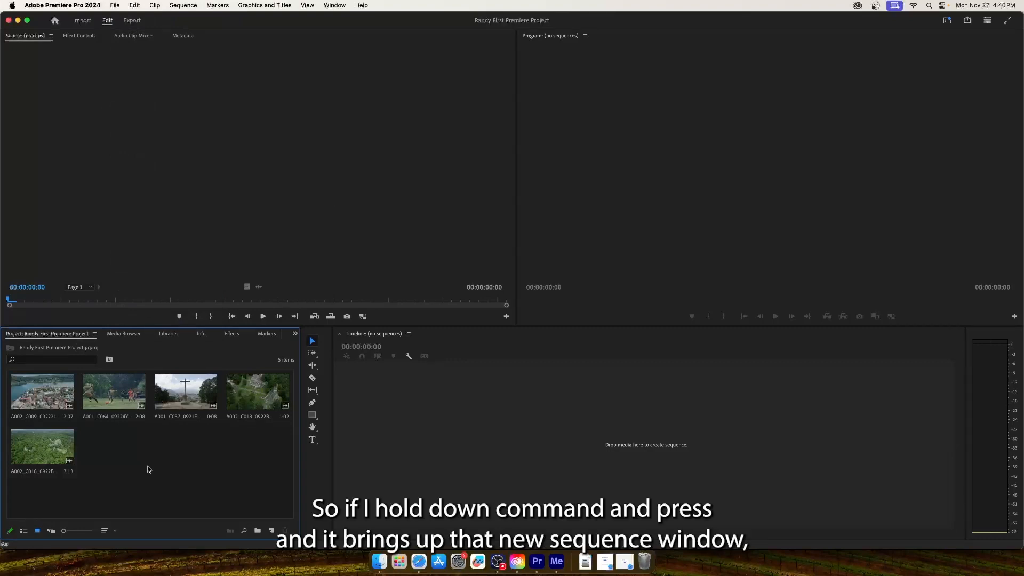
Open the new sequence setup and review the DSLR 1080p30 preset's description and its detailed video and audio settings
key(super+n)
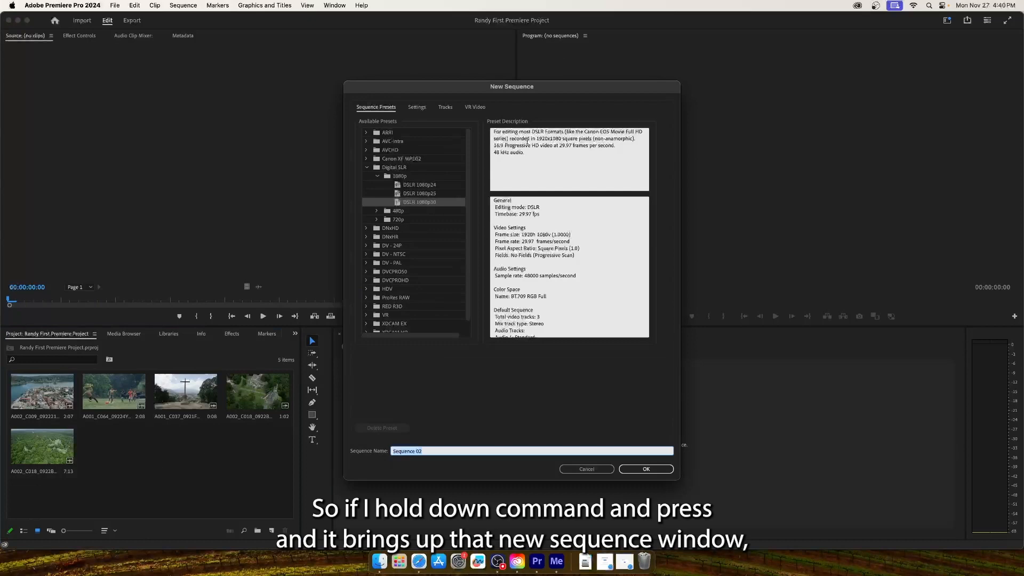
drag(536, 89, 536, 79)
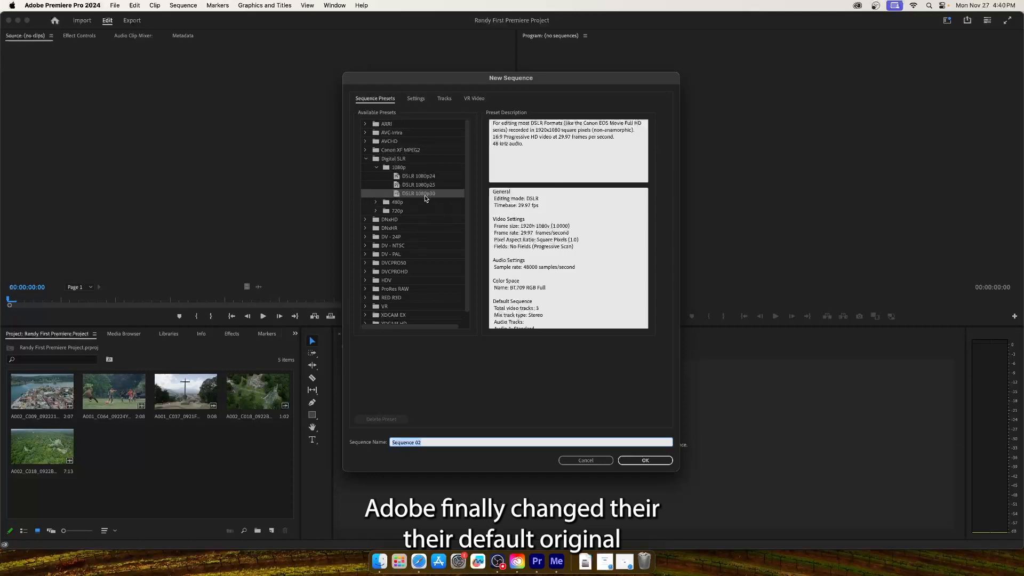
click(366, 246)
click(366, 246)
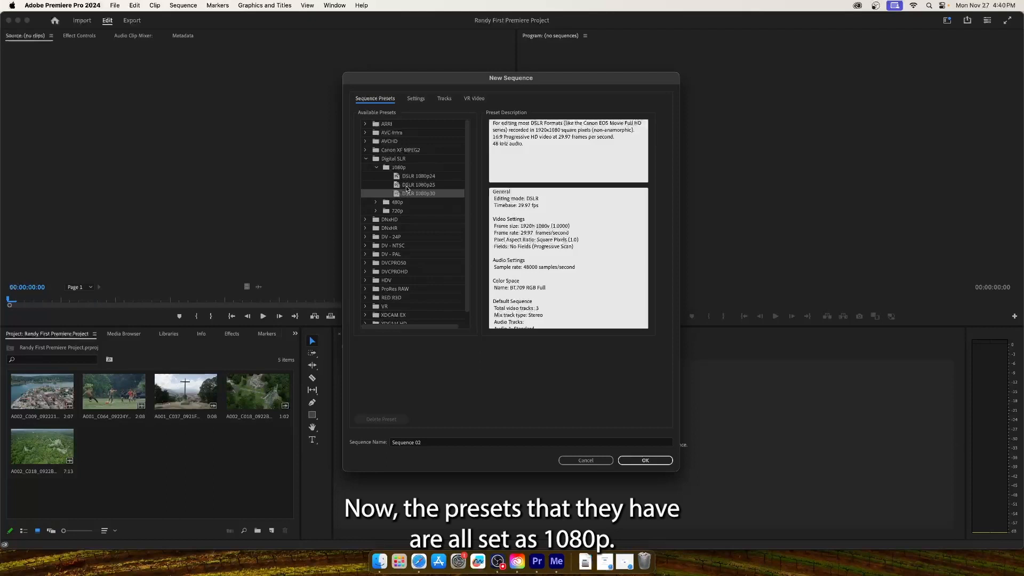
scroll(407, 177, down, 1)
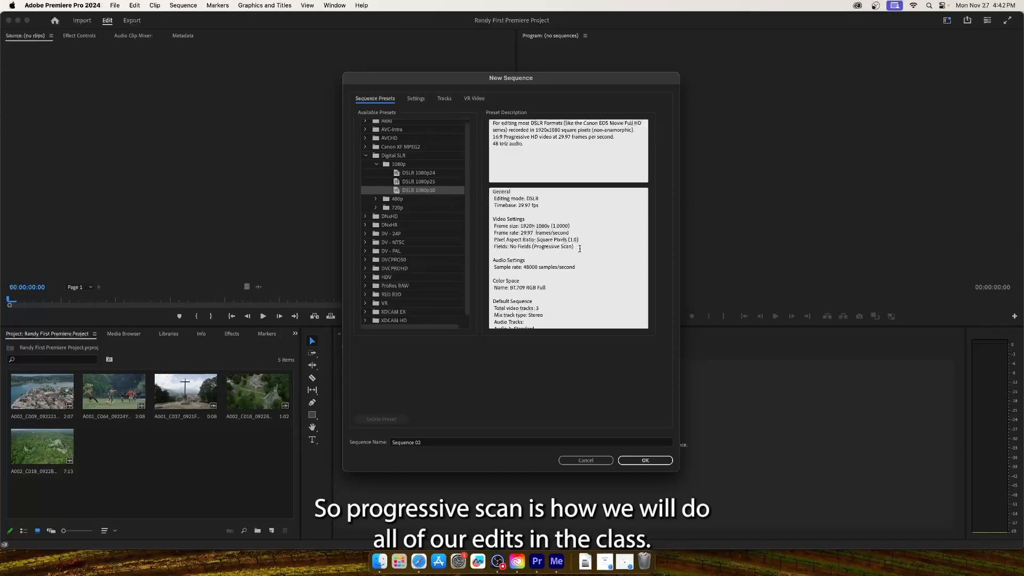
scroll(536, 276, down, 3)
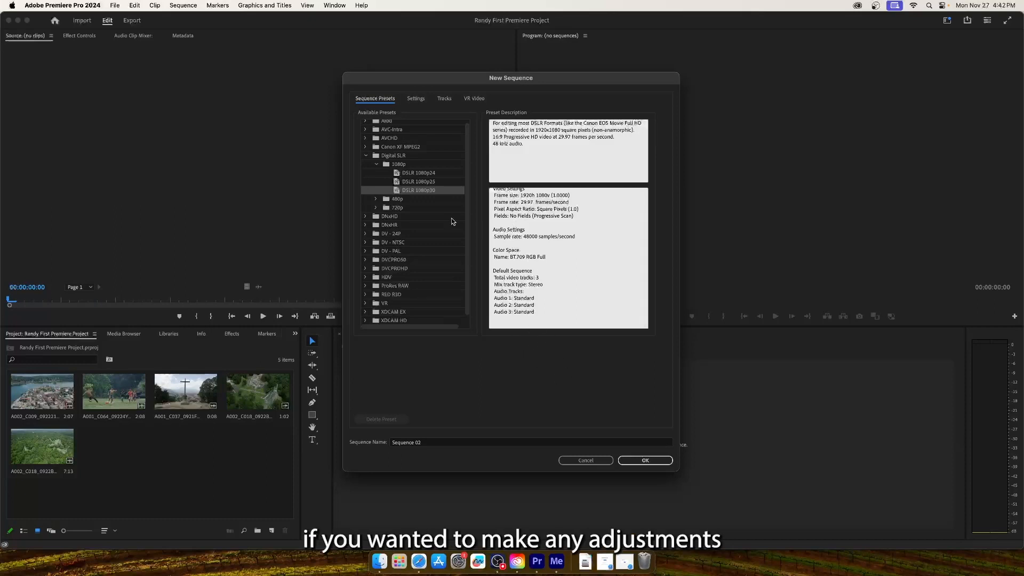
scroll(534, 231, up, 3)
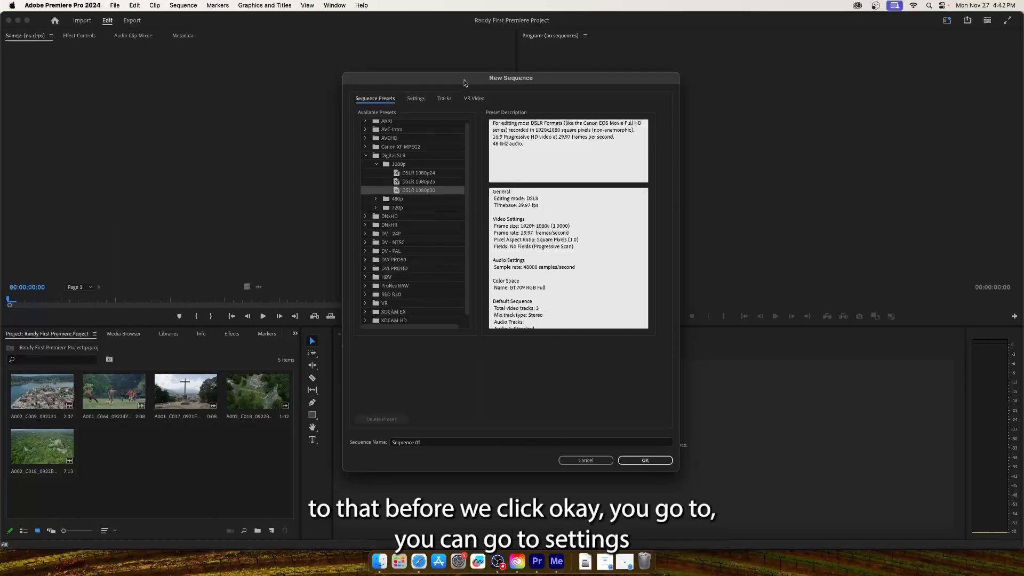
click(415, 100)
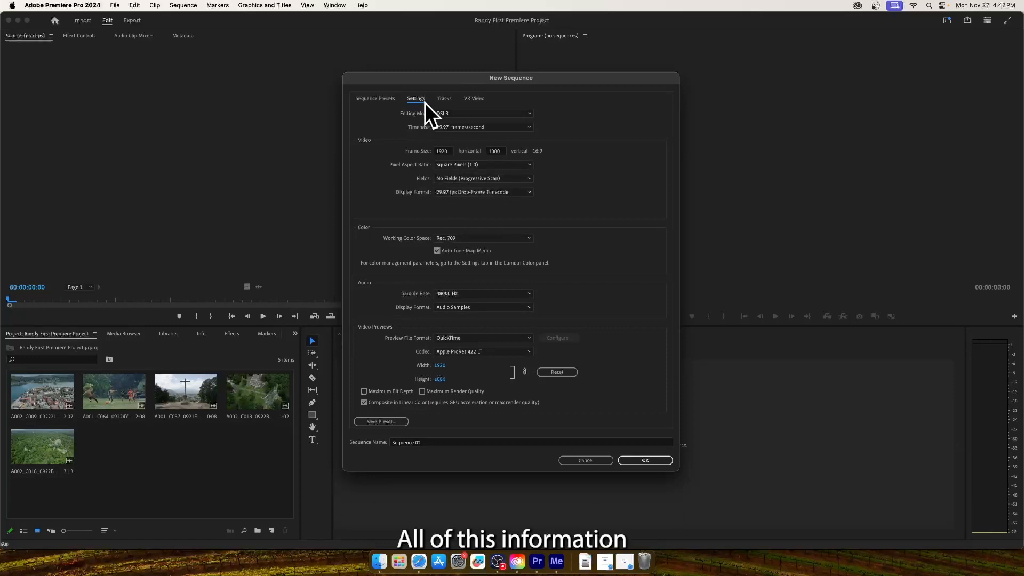
click(385, 99)
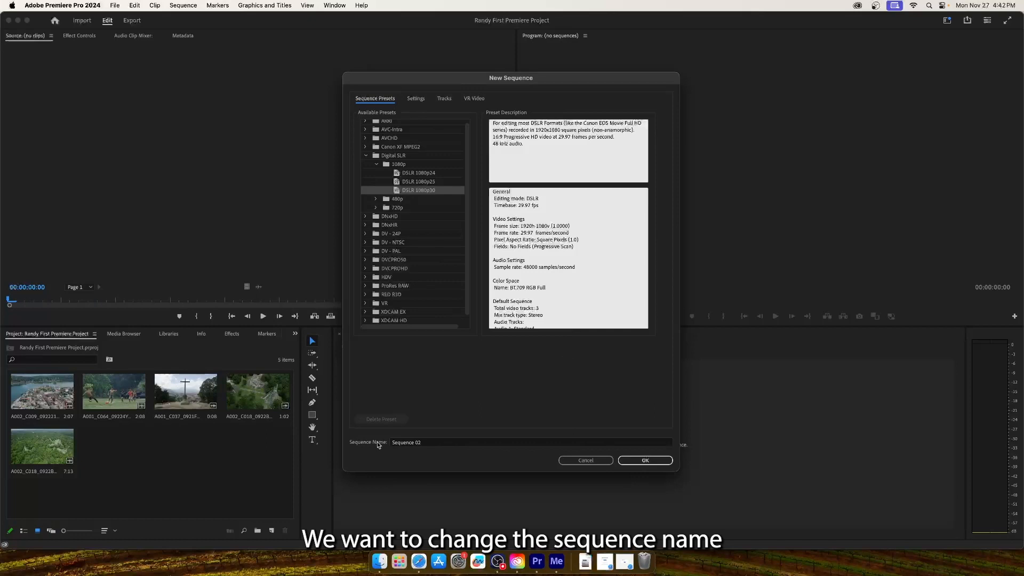
Give the new sequence the same name as the project and create it with the DSLR 1080p30 preset
click(421, 445)
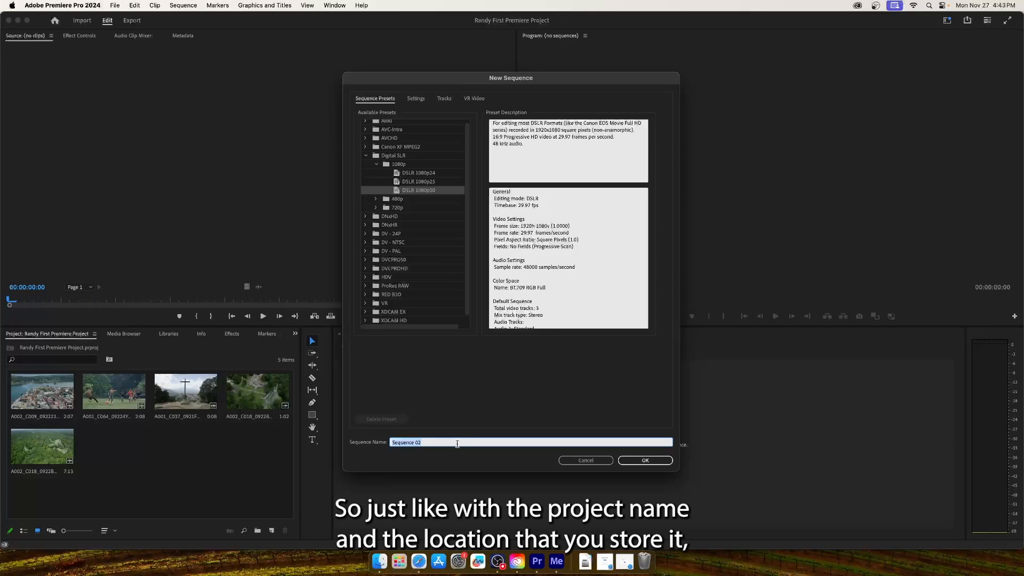
text(Randy First Pre)
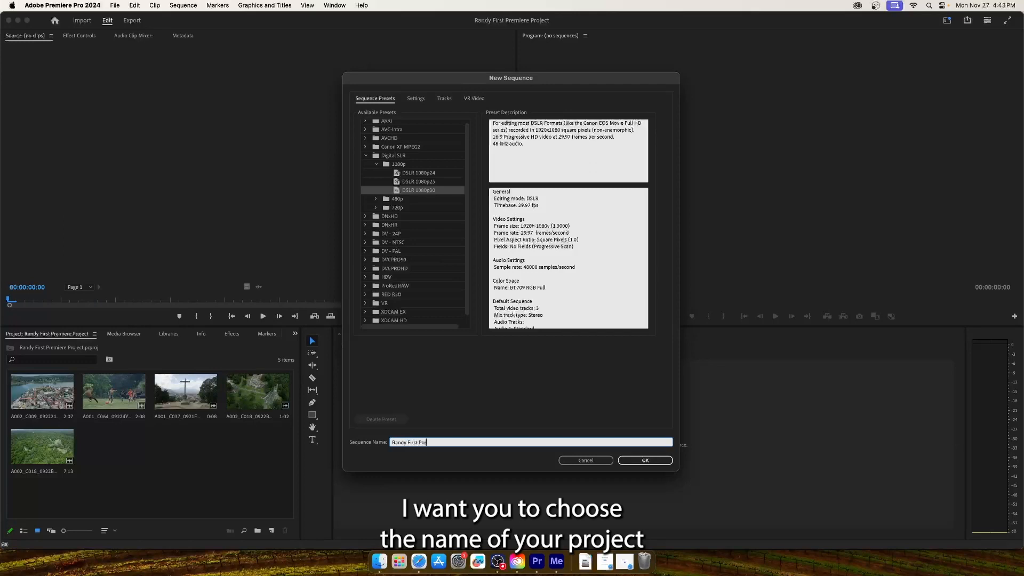
text(miere Project)
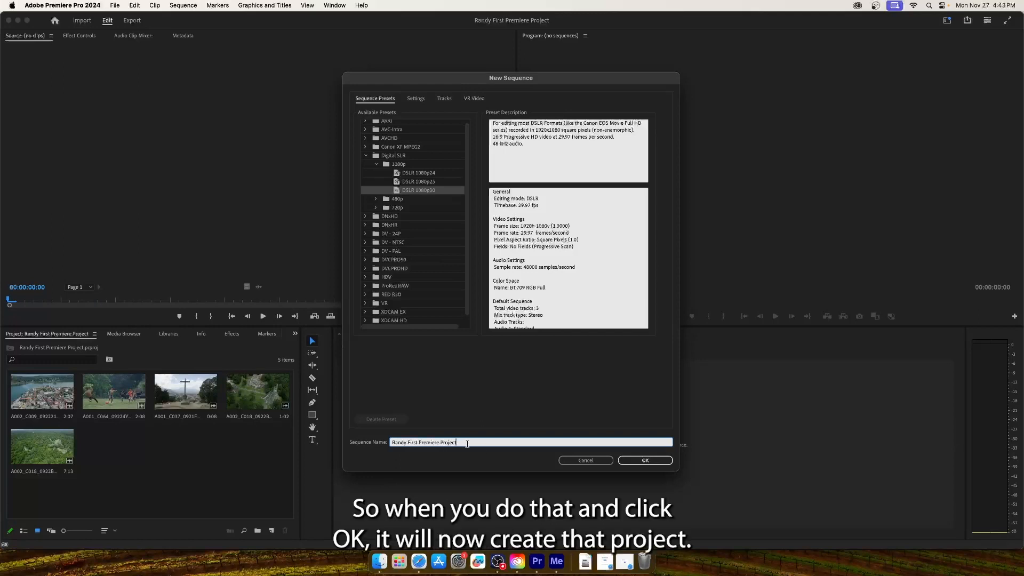
click(645, 461)
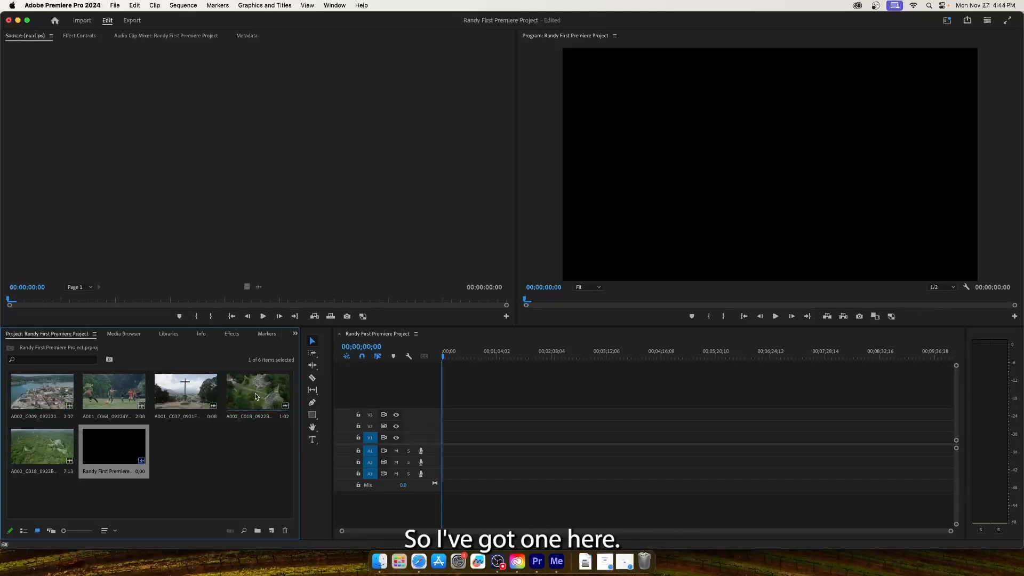
Load the aerial jungle ruins clip A002_C018 (7:13) from the project bin into the Source monitor
click(41, 397)
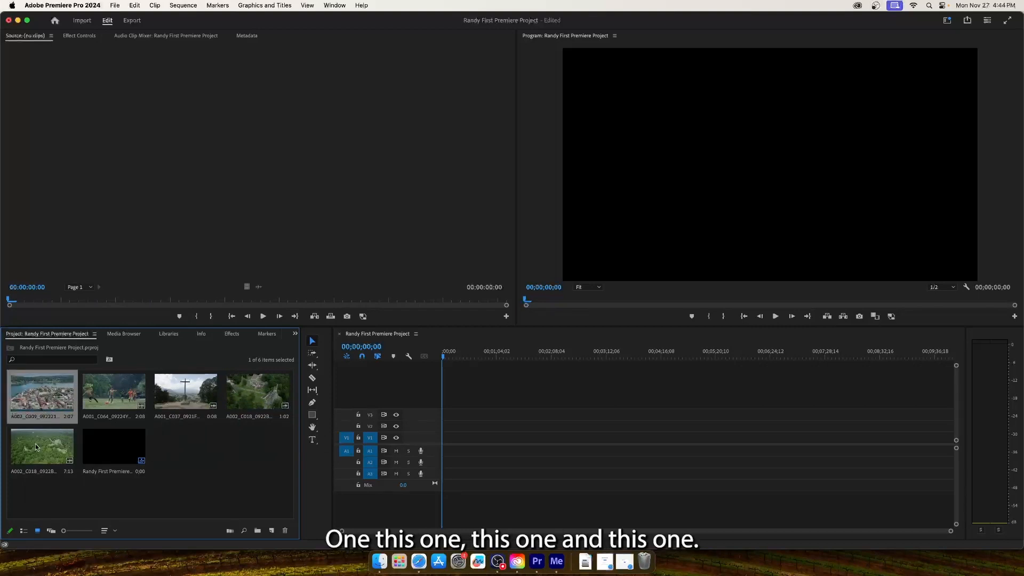
click(269, 391)
click(41, 447)
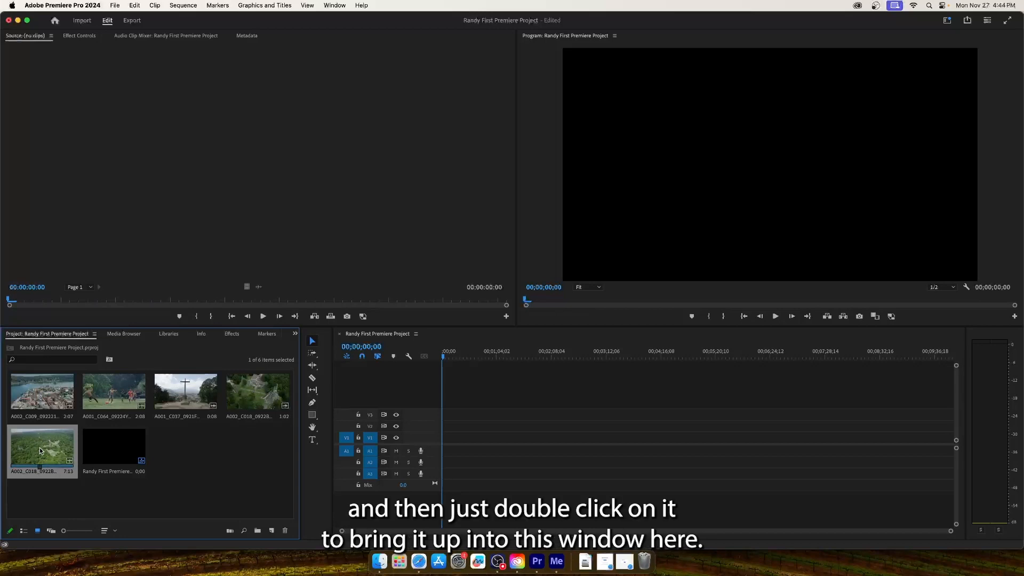
double_click(40, 447)
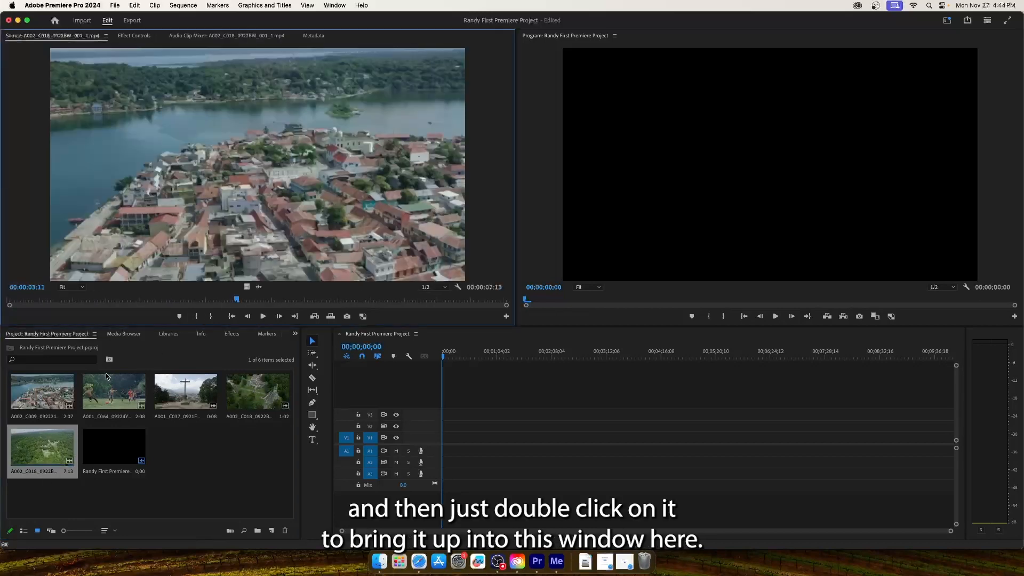
double_click(36, 450)
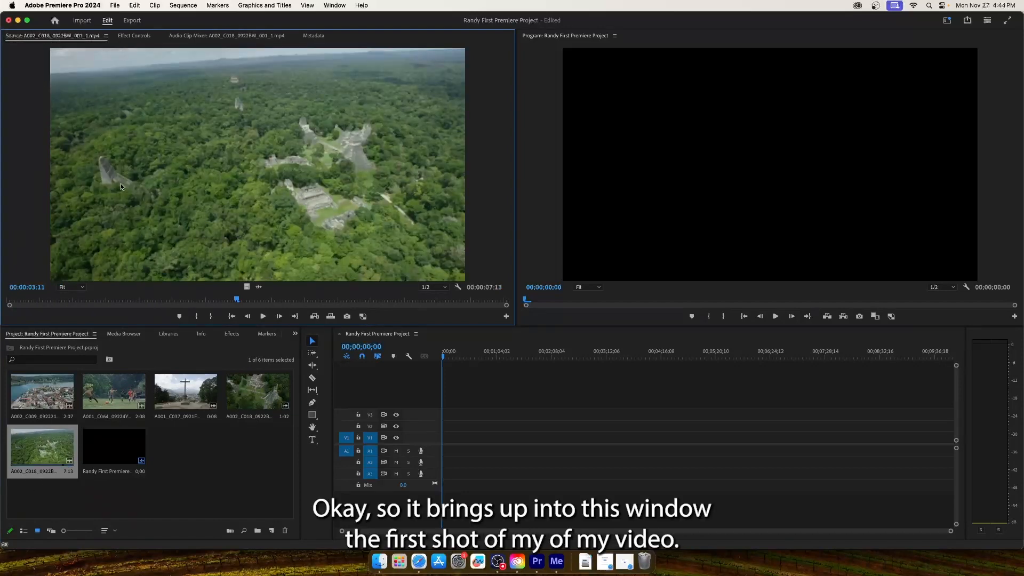
Scrub through the jungle ruins clip in the Source monitor and mark an In point at 00:00:00:00
drag(235, 303, 6, 302)
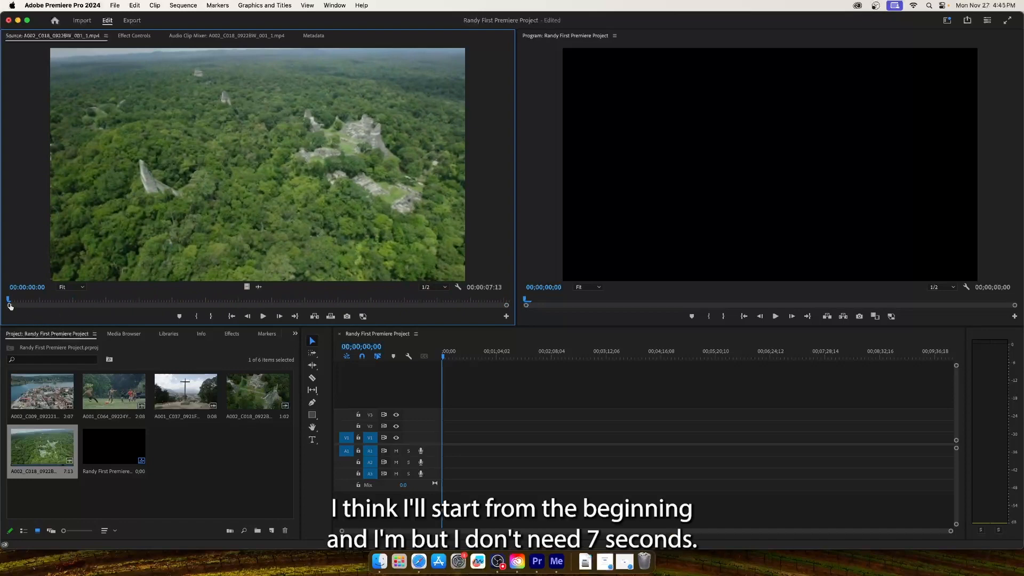
drag(8, 302, 402, 307)
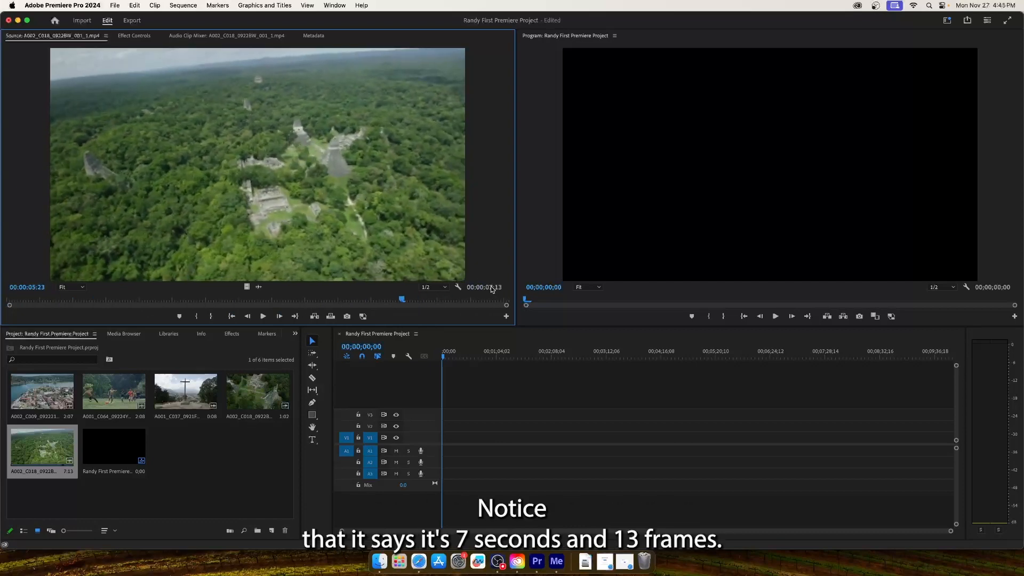
drag(402, 297, 272, 297)
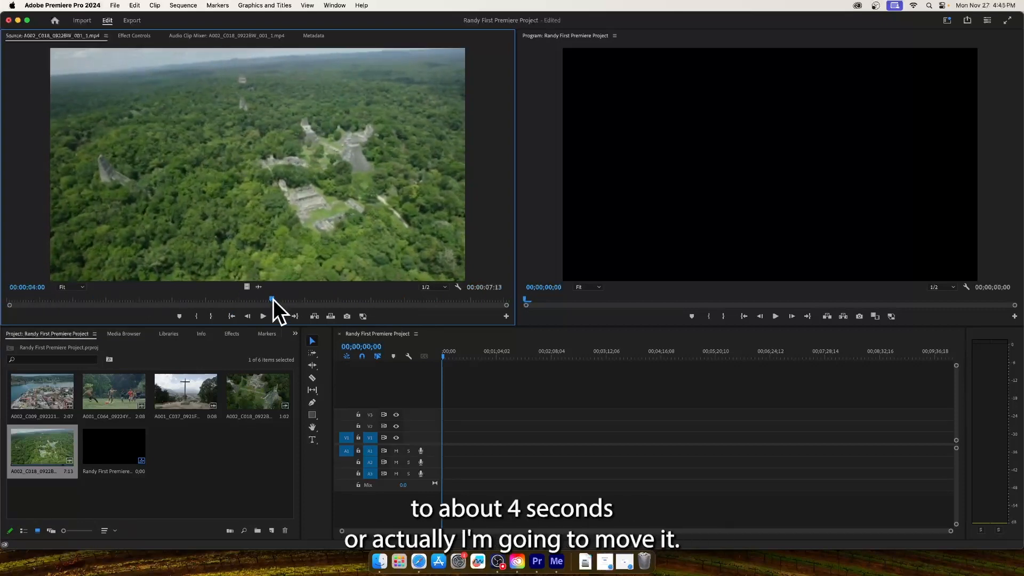
drag(273, 303, 270, 302)
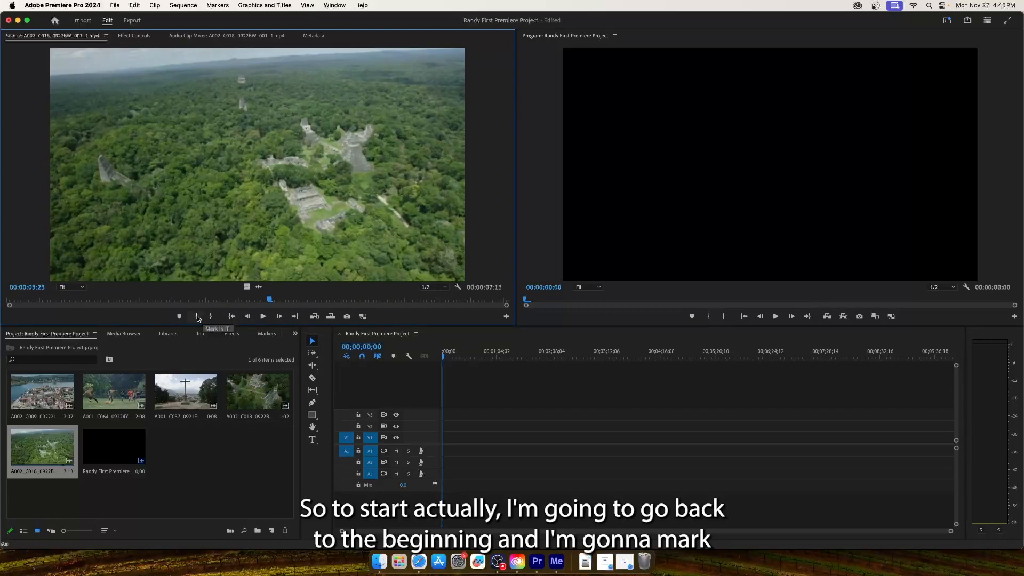
drag(270, 301, 9, 302)
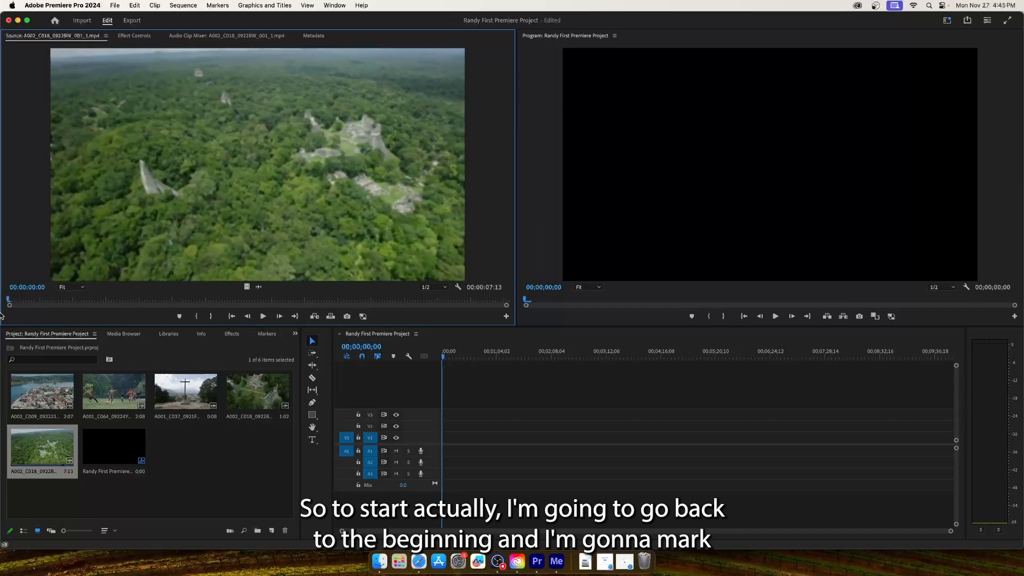
click(197, 318)
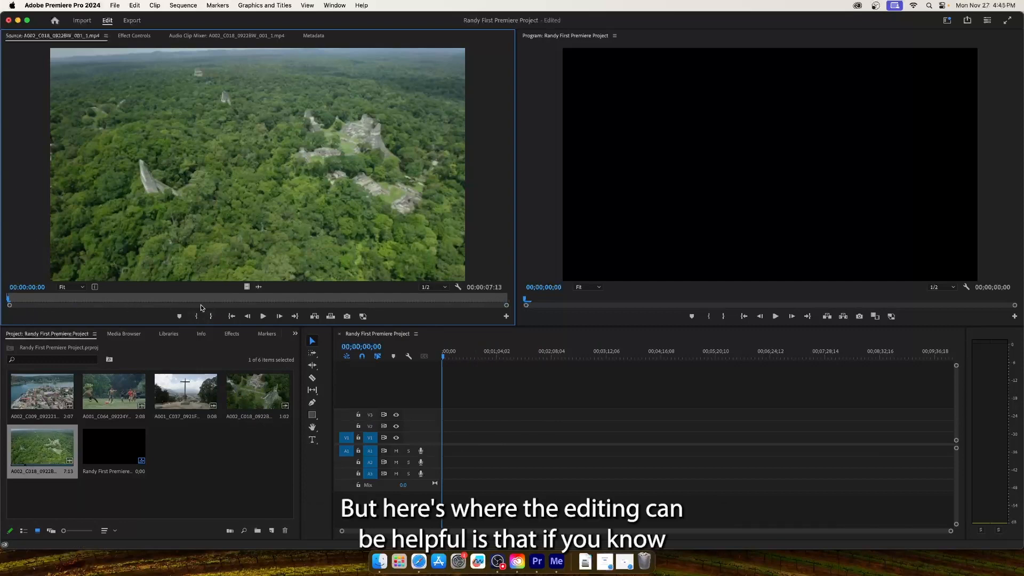
Mark the source clip's In point at 00:00:00:11 and its Out point at 00:00:04:05
drag(9, 302, 37, 301)
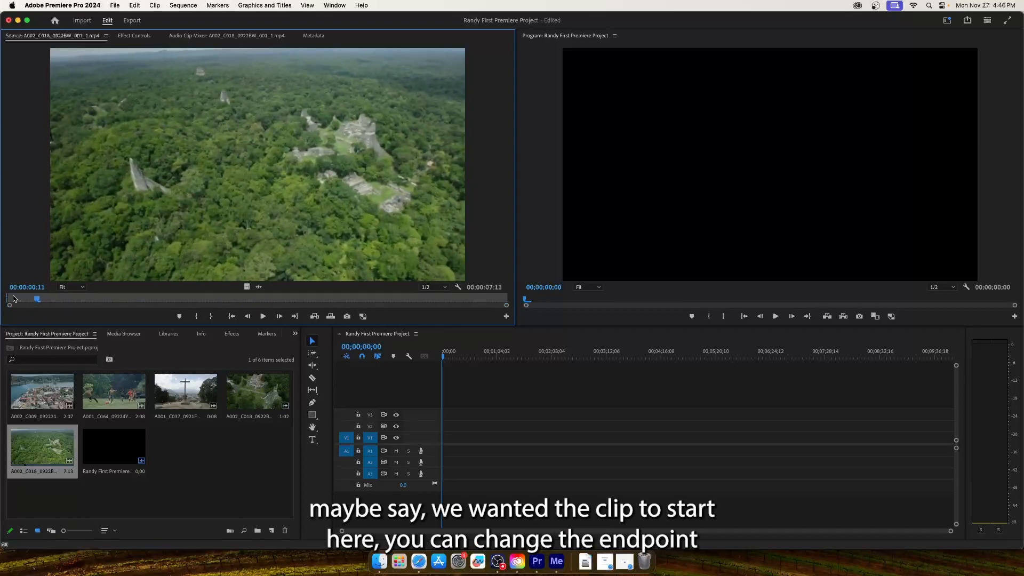
click(196, 317)
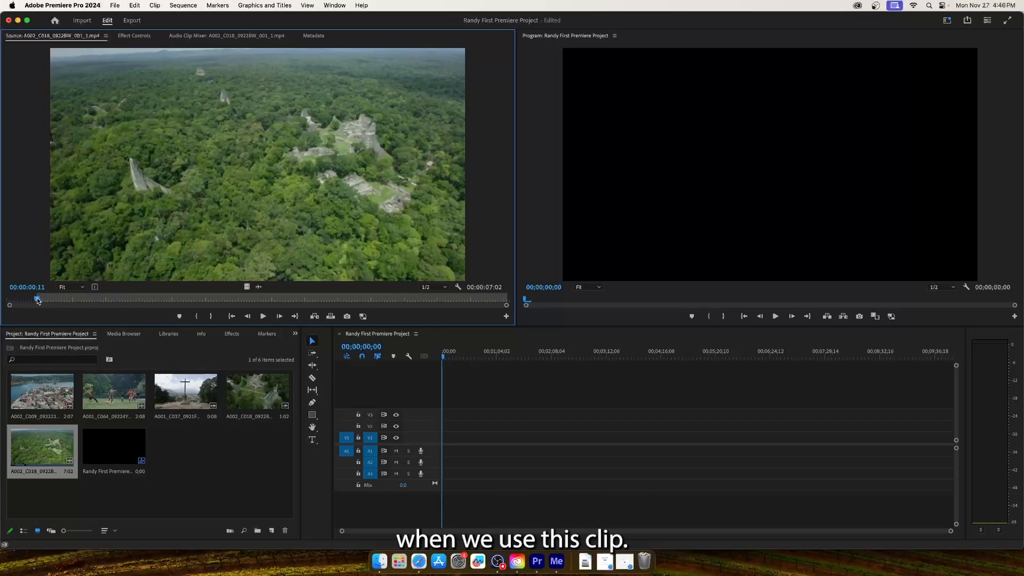
drag(37, 300, 286, 300)
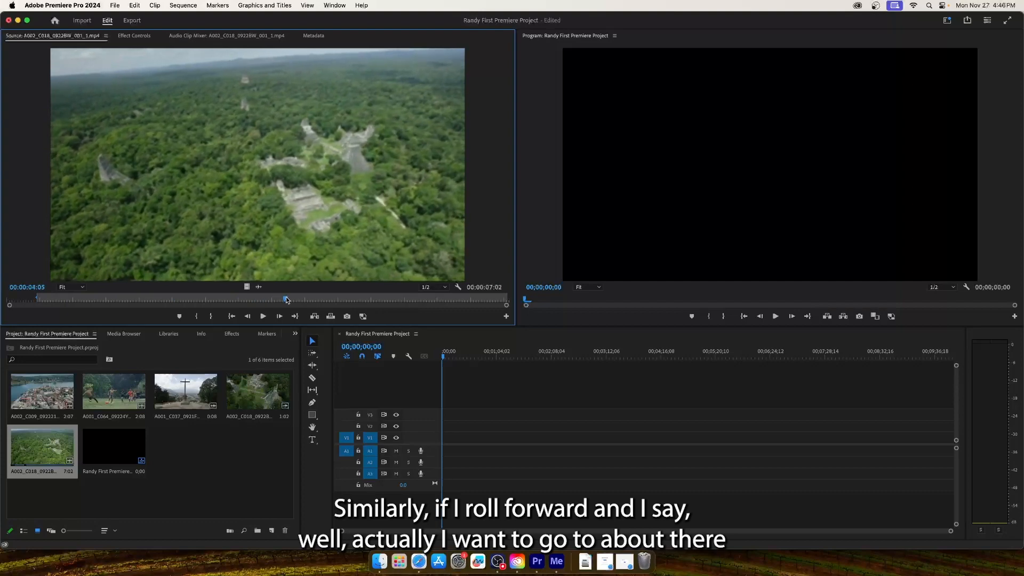
click(212, 315)
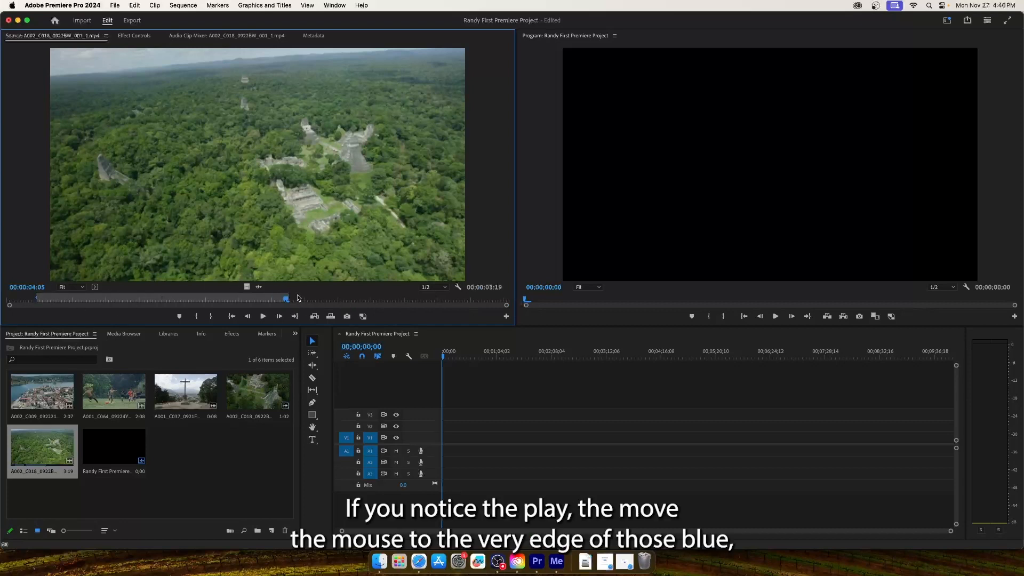
Extend the source clip's Out point so the marked range lasts 00:00:04:00, and park the playhead at 00:00:03:08
drag(286, 299, 223, 302)
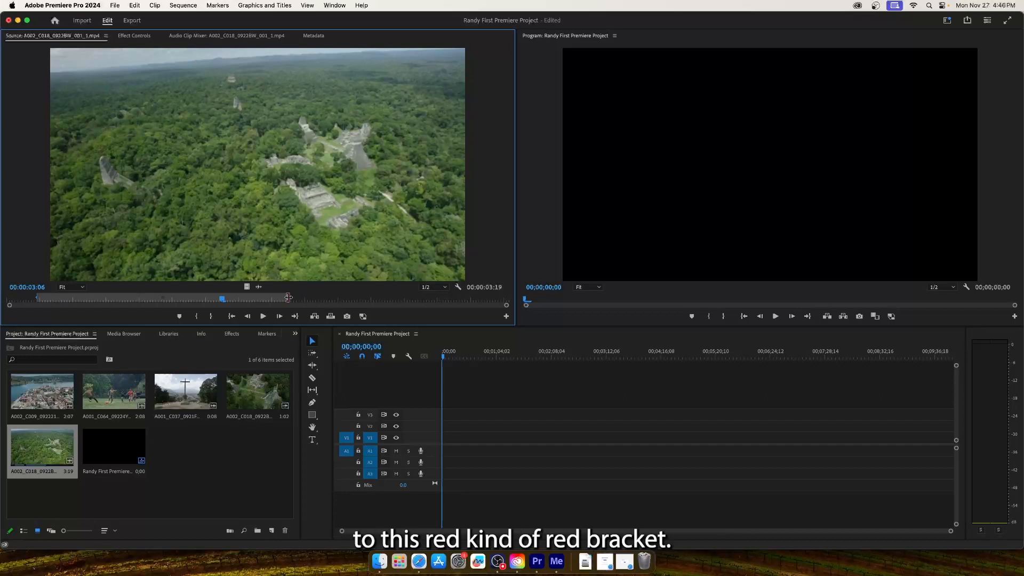
drag(288, 297, 303, 297)
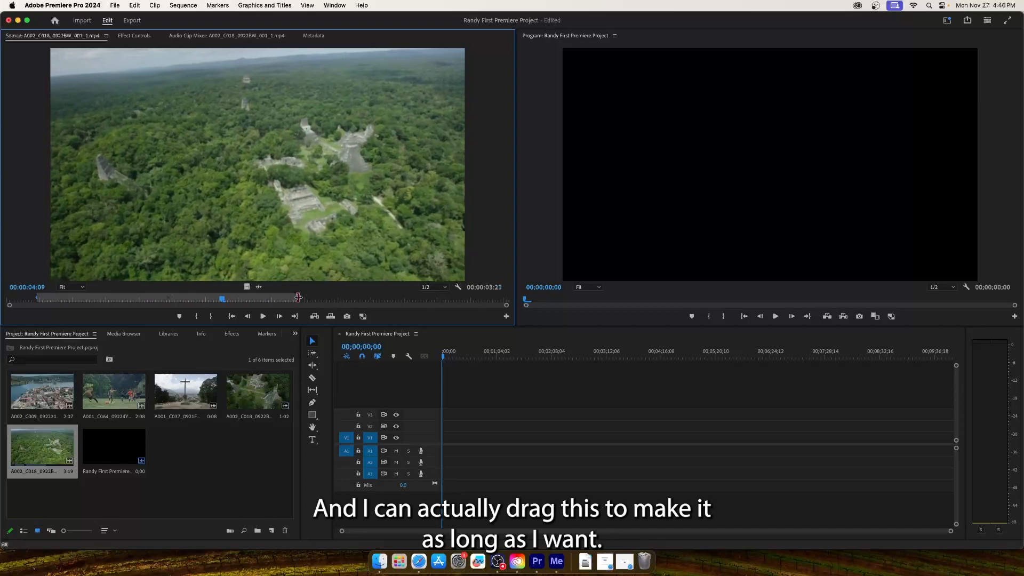
drag(303, 297, 303, 297)
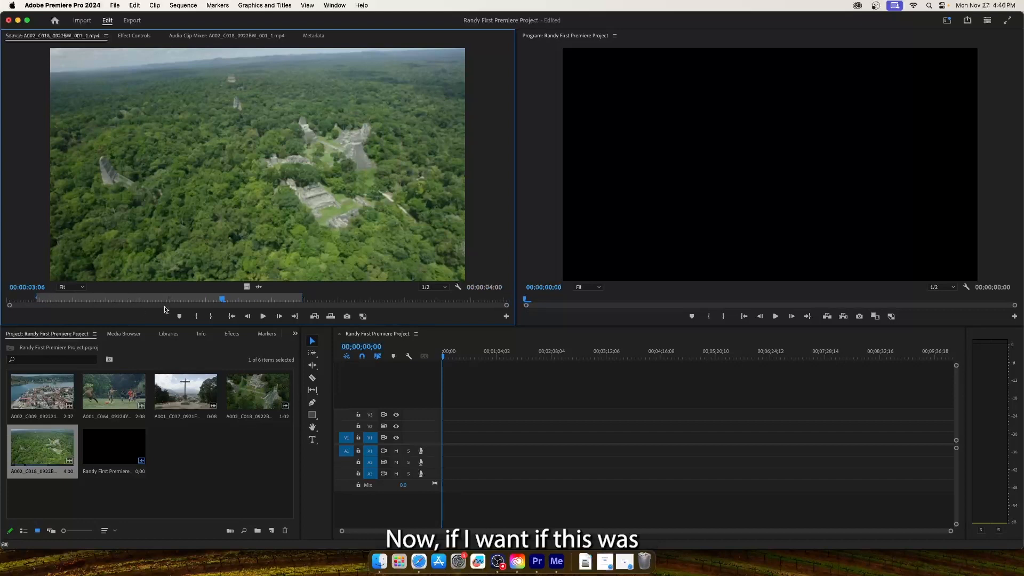
mouse_move(224, 300)
mouse_down()
mouse_move(42, 307)
mouse_move(228, 299)
mouse_up()
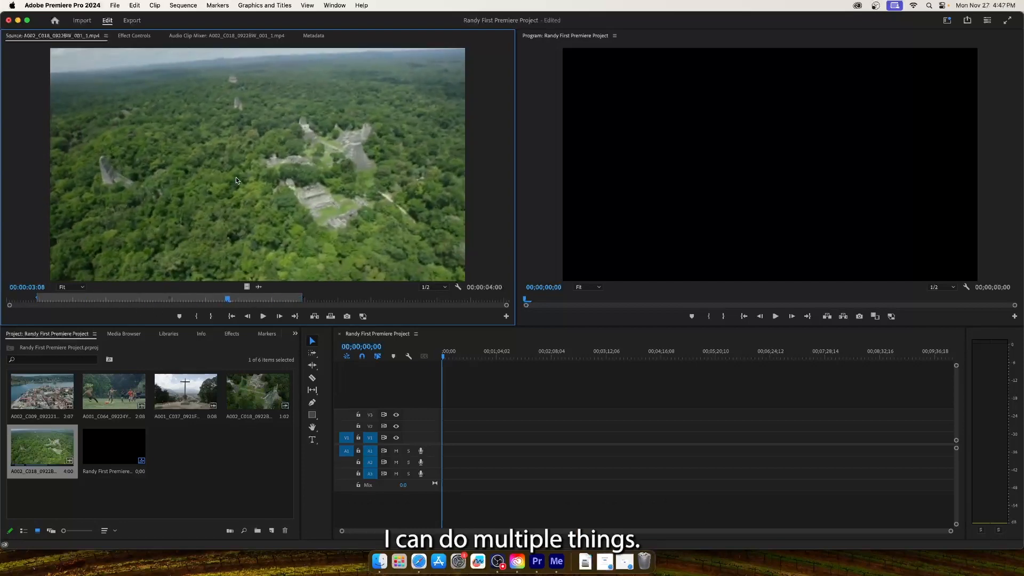
Place the marked source range at the start of the timeline on V1 and A1, keeping the existing sequence settings
drag(239, 178, 318, 174)
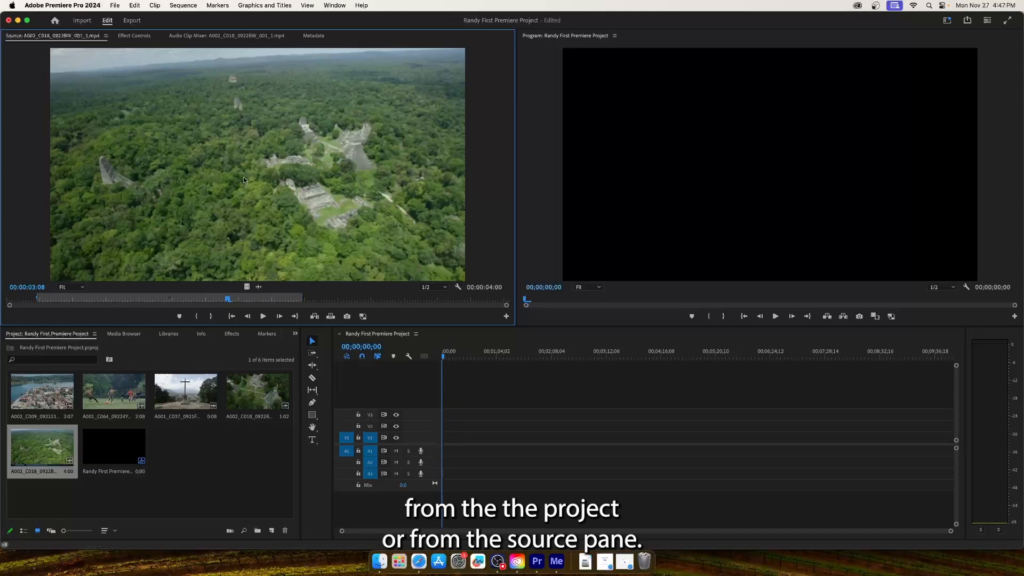
drag(242, 184, 446, 455)
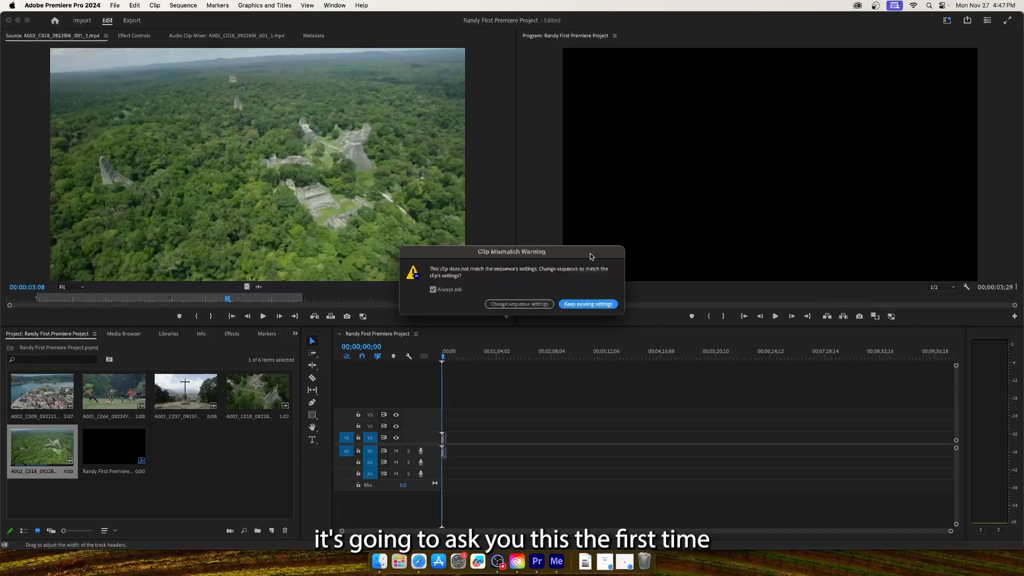
drag(551, 258, 590, 259)
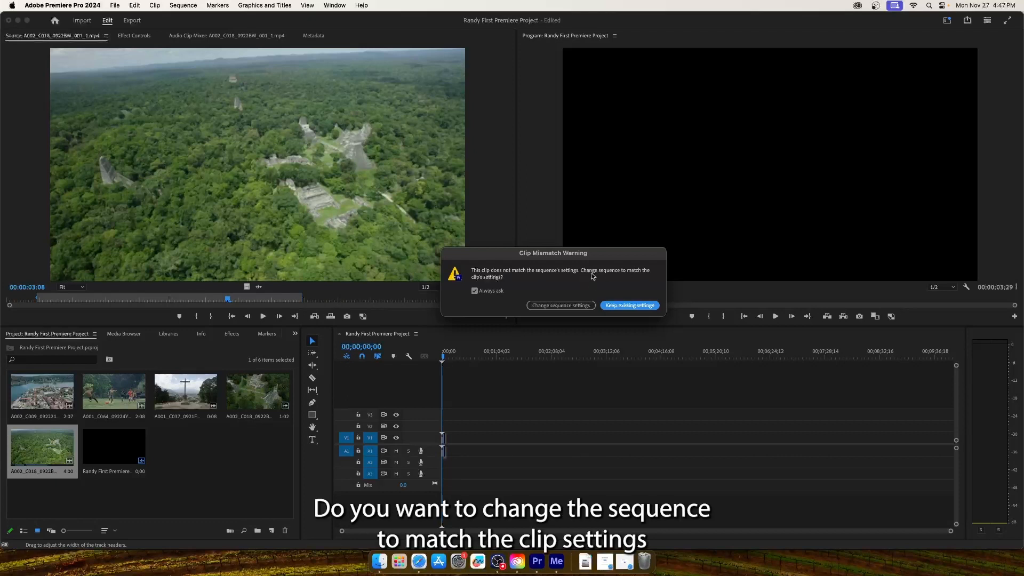
click(590, 309)
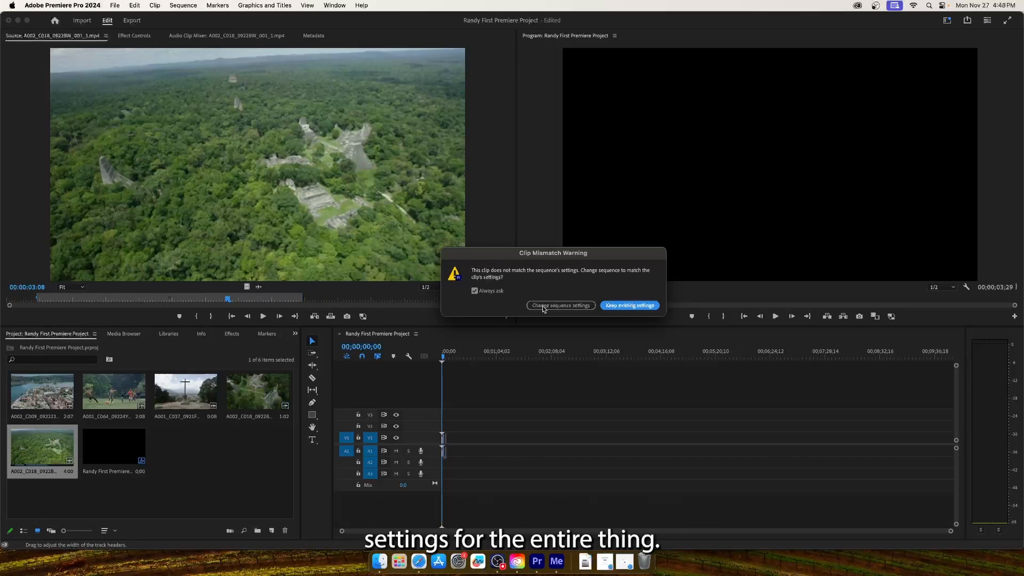
click(618, 308)
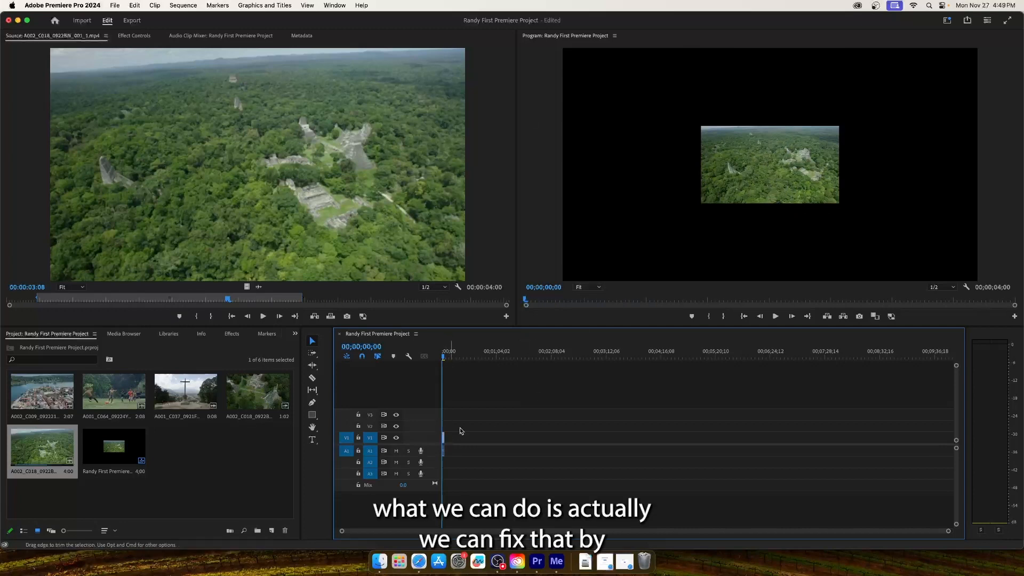
Scale the jungle ruins clip on V1 to the sequence's frame size
right_click(763, 161)
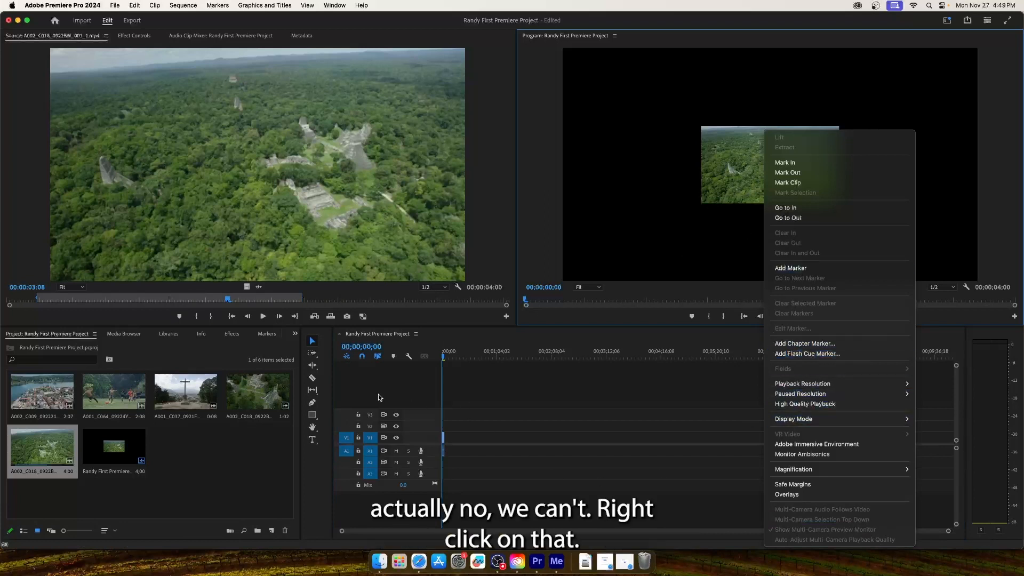
click(476, 397)
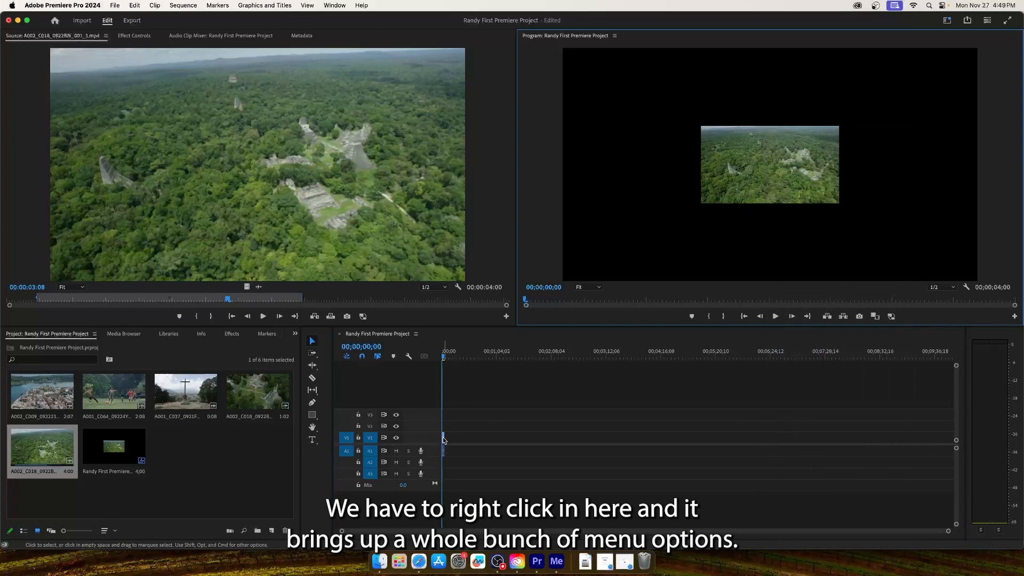
right_click(444, 440)
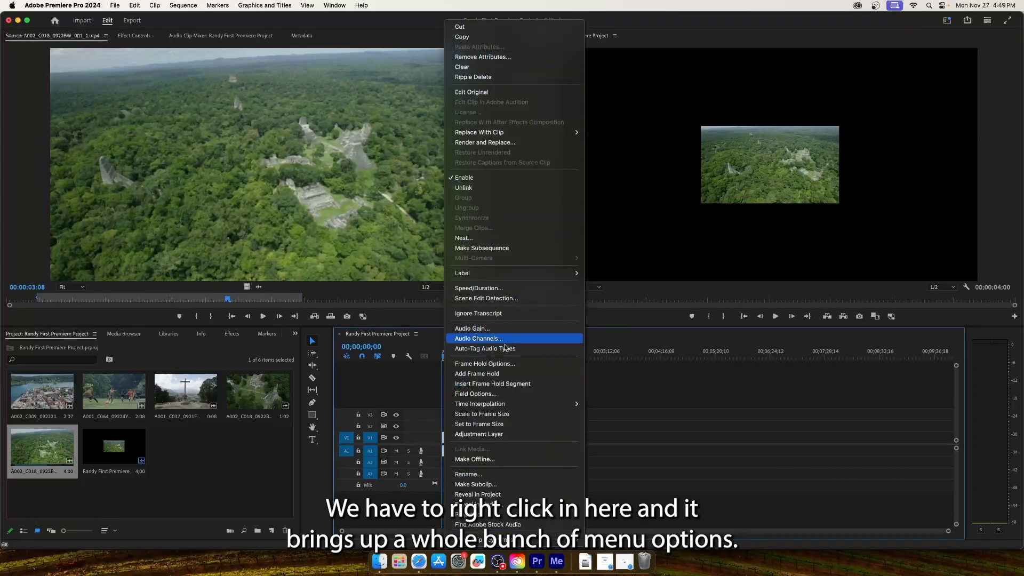
click(504, 414)
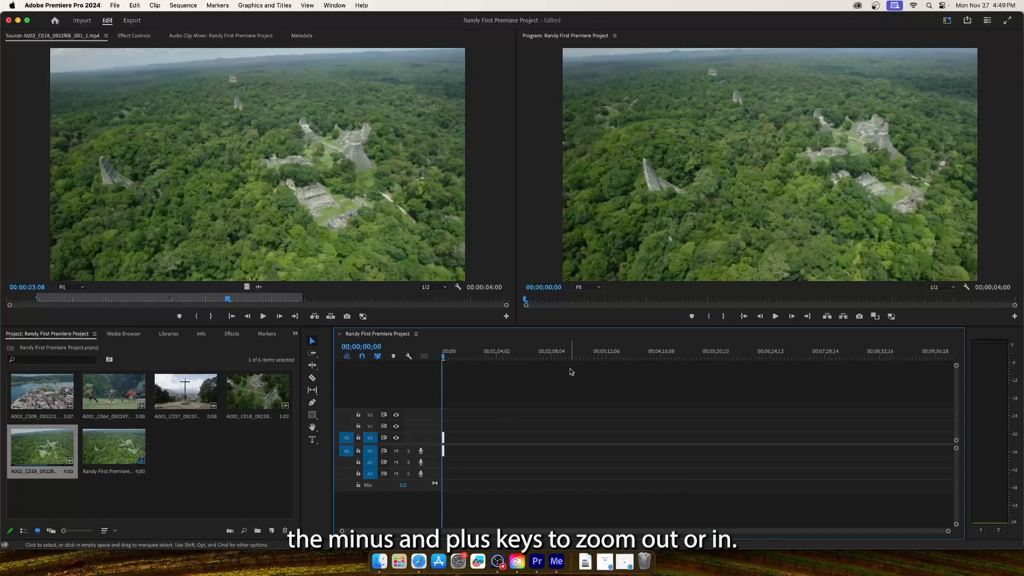
Zoom the timeline in and out around the ruins clip, and fit the whole sequence to the timeline's width
key(minus)
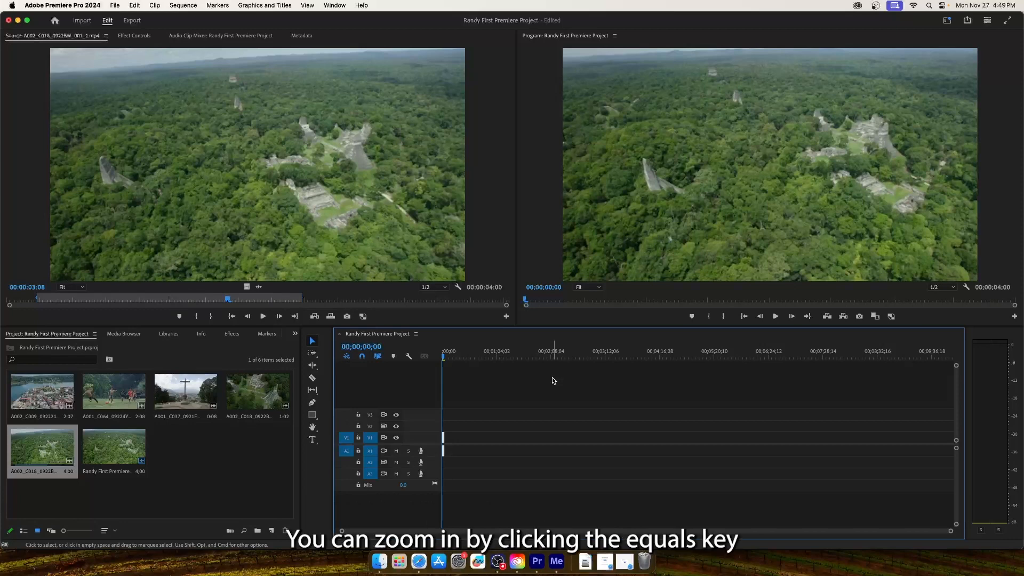
key(equal)
key(equal)
key(equal)
key(equal)
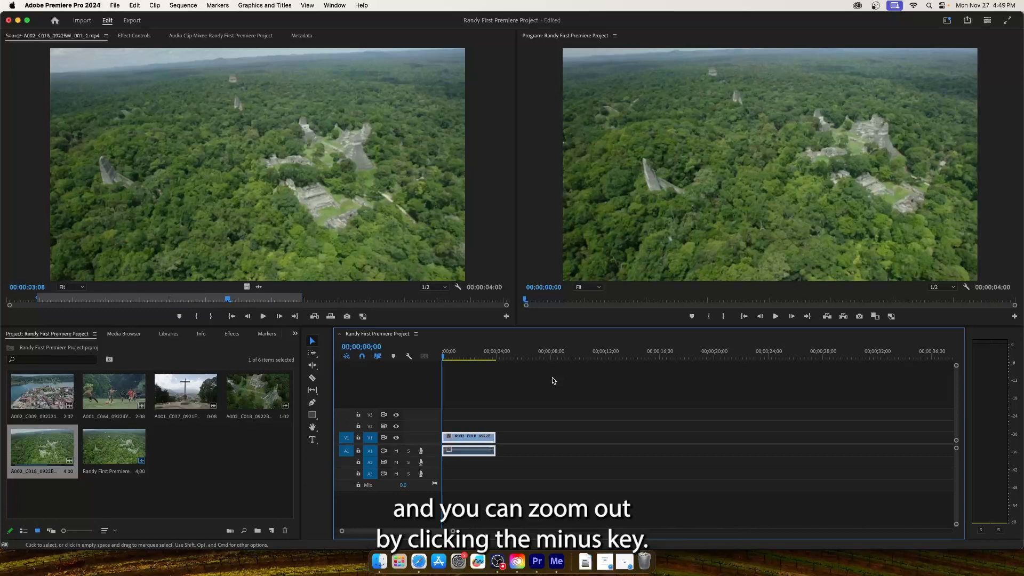
key(minus)
key(minus)
key(minus)
key(equal)
key(equal)
key(equal)
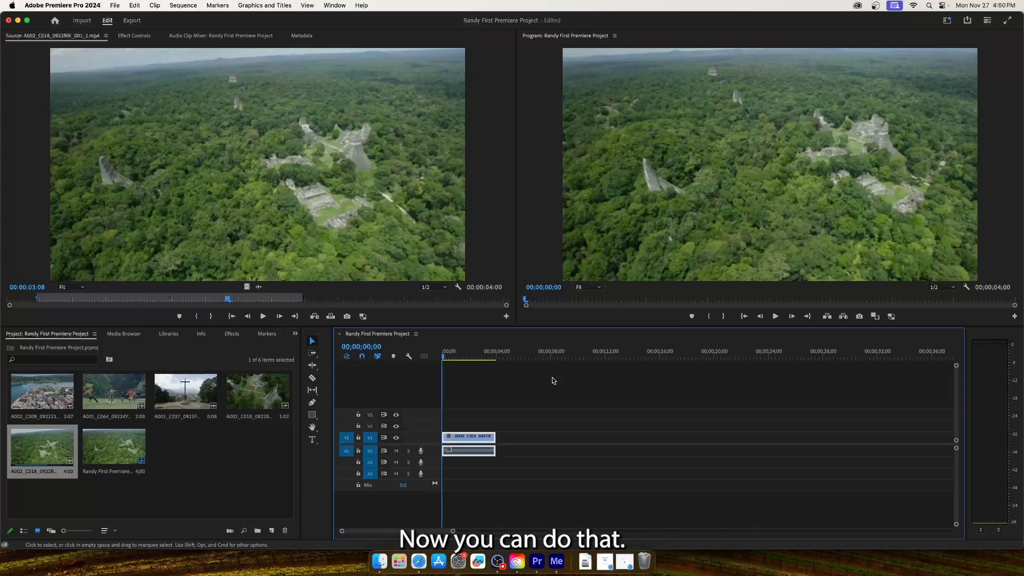
key(minus)
key(minus)
key(minus)
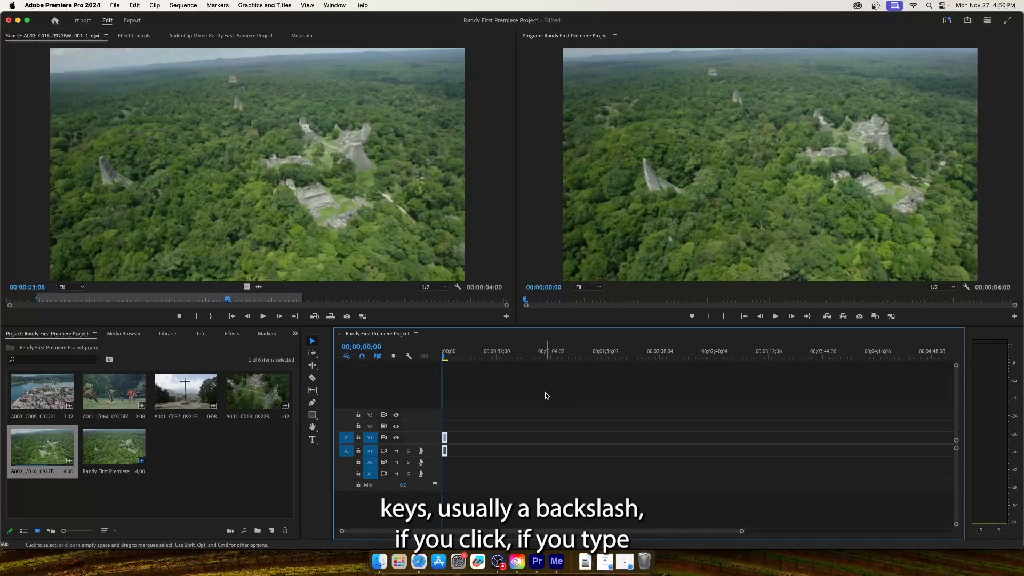
key(backslash)
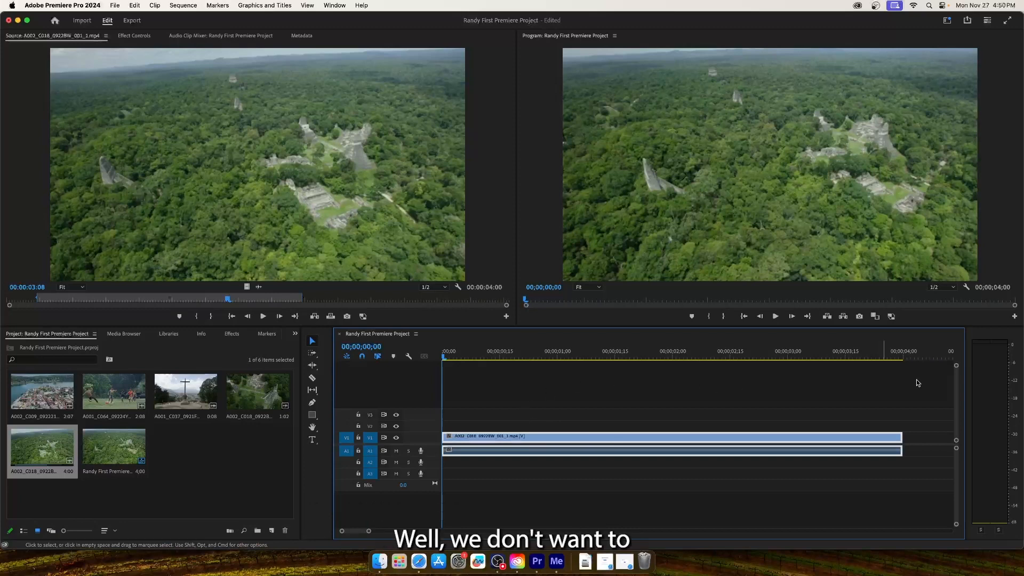
Jump the timeline playhead between the clip's edit points, scrub to 00;00;03;19 and return to the clip's start
click(907, 357)
key(Up)
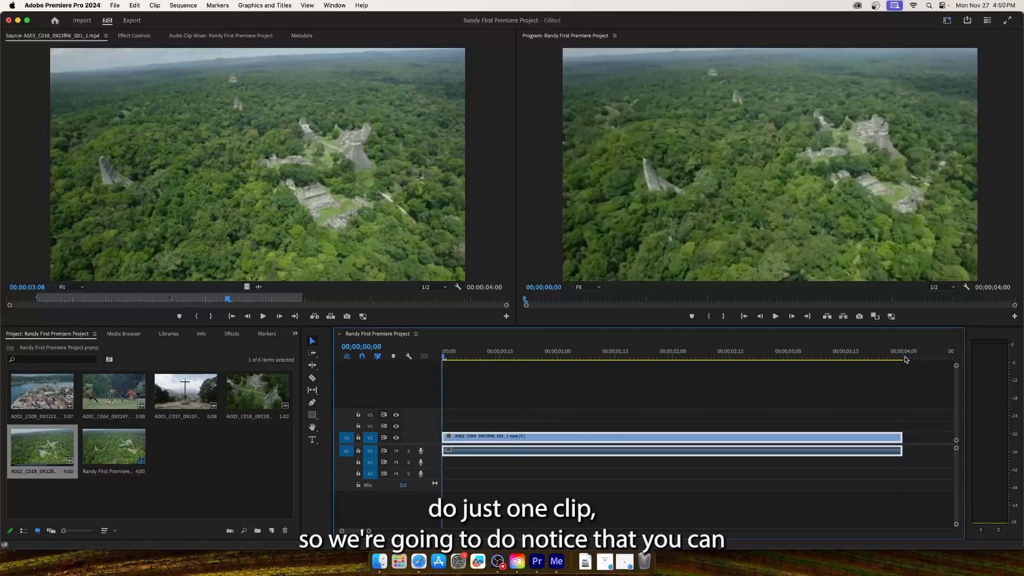
key(Down)
key(Up)
drag(450, 356, 859, 354)
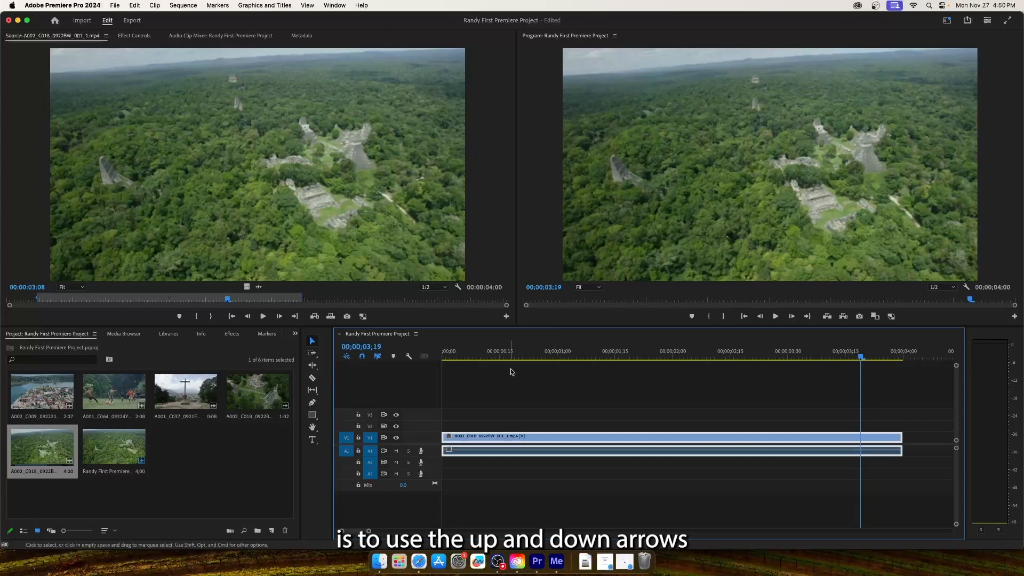
key(Up)
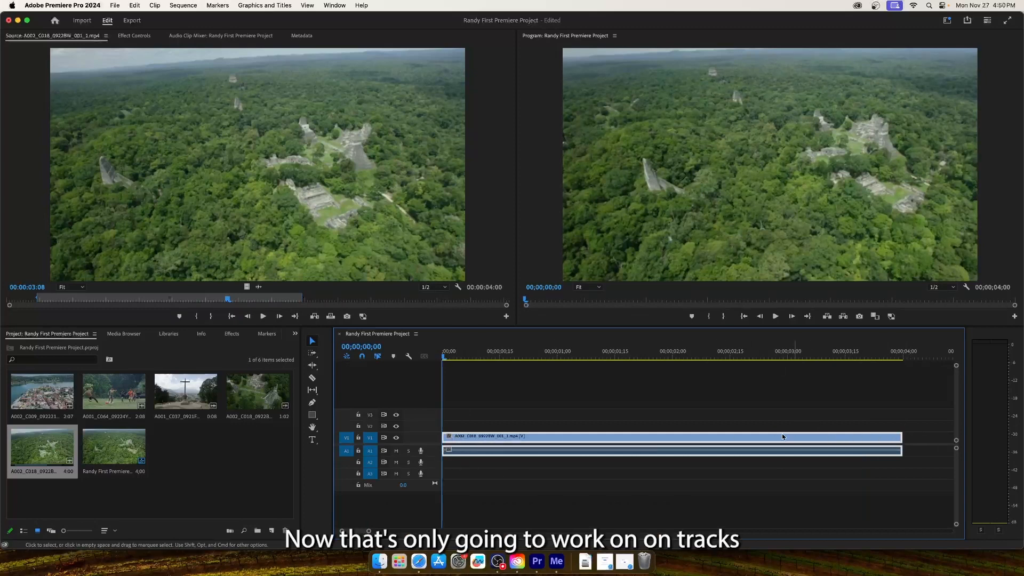
Turn track targeting on for V2 and V3, and switch it off again for both tracks
click(369, 426)
click(371, 416)
click(370, 415)
click(370, 426)
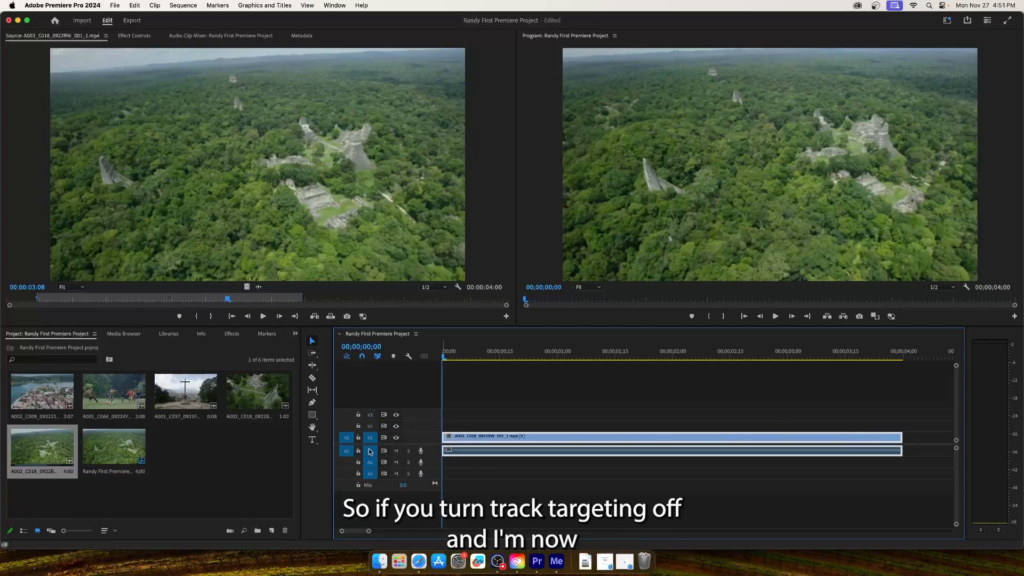
Turn track targeting off for V1 and A1, restore it on both and test jumping between edit points
click(369, 438)
click(371, 451)
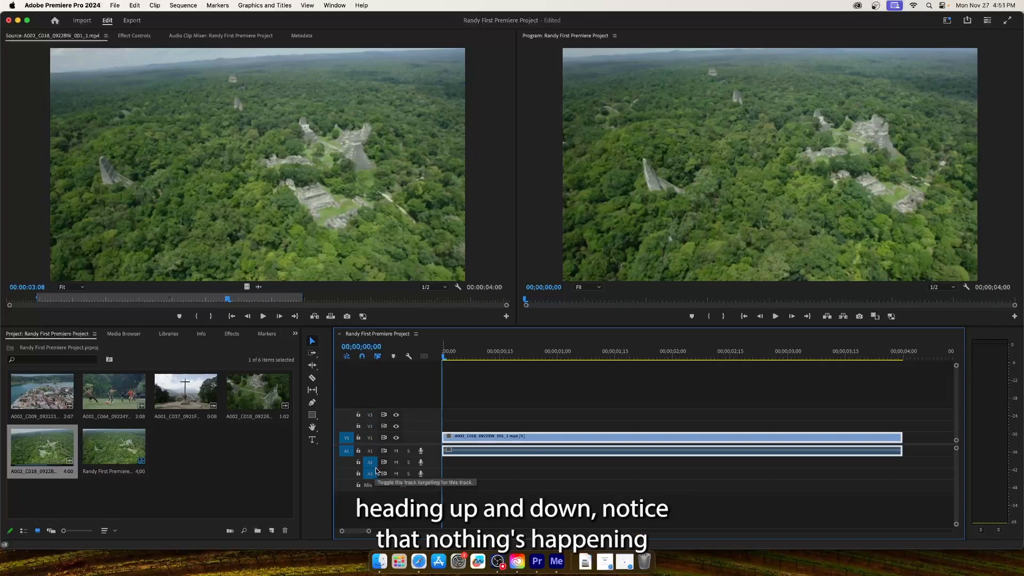
click(371, 451)
click(370, 438)
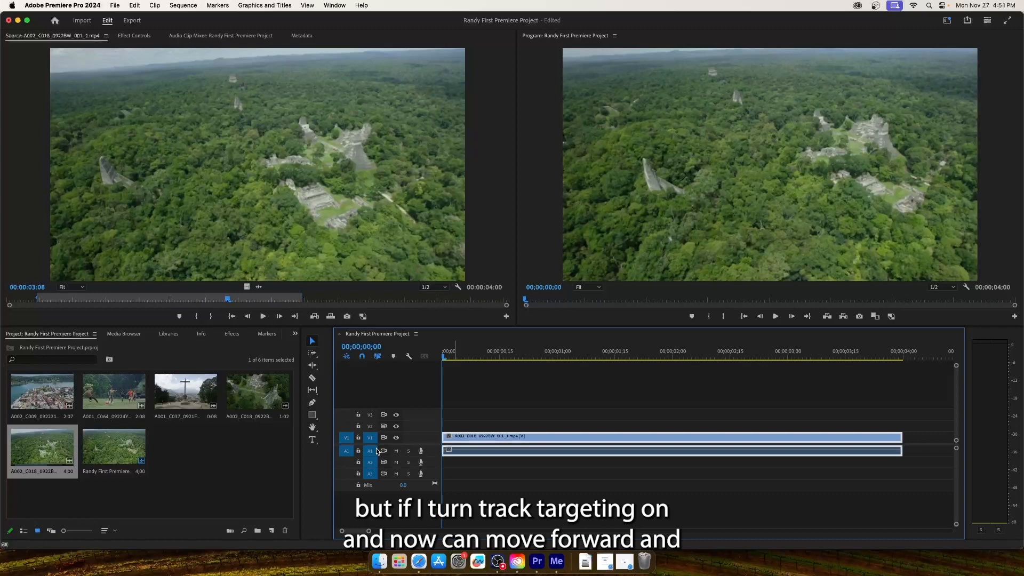
key(Down)
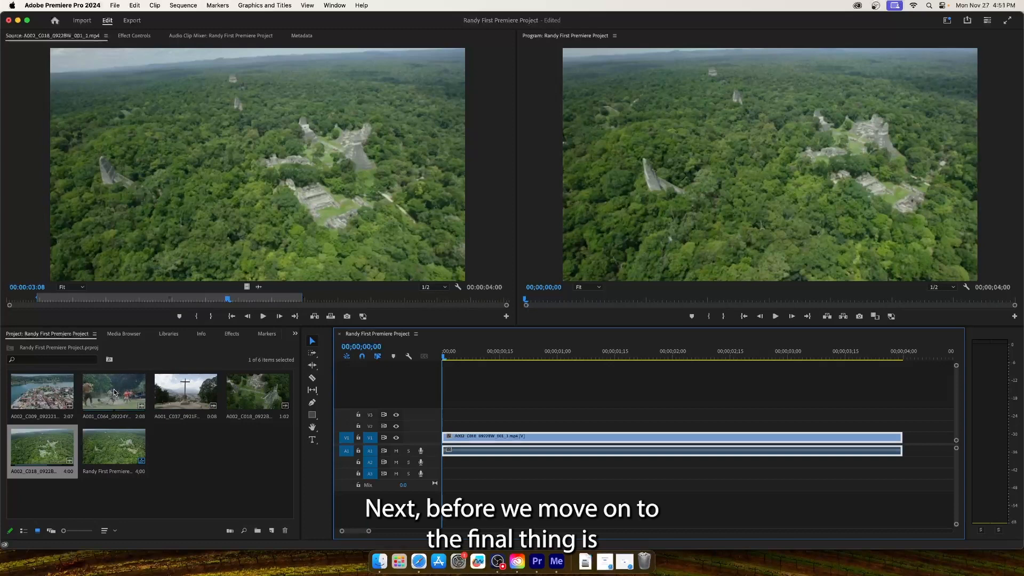
Load the close-up temple clip in the Source monitor at 00:00:00:00 and park the timeline playhead at the sequence's end
double_click(260, 393)
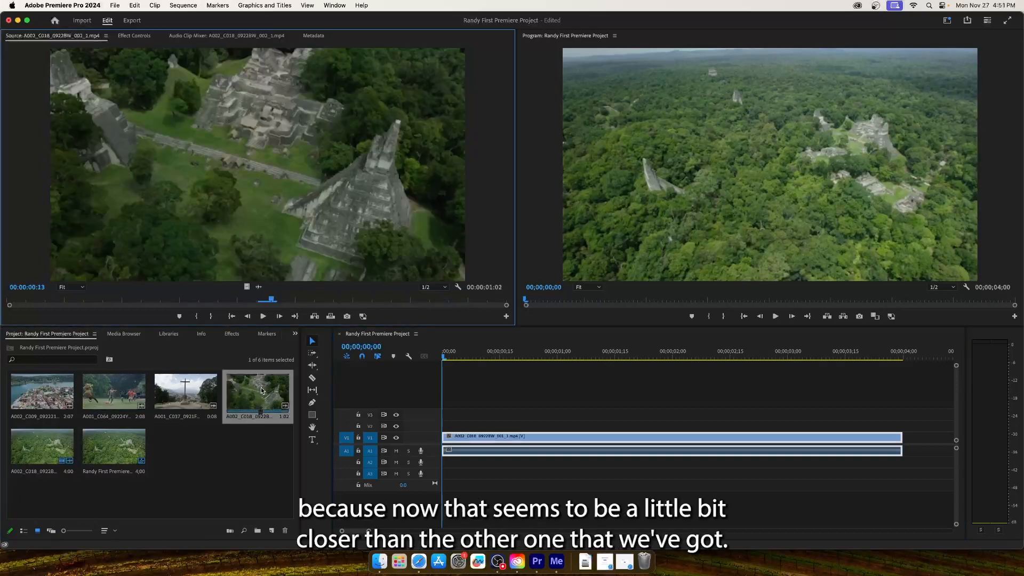
drag(276, 301, 6, 303)
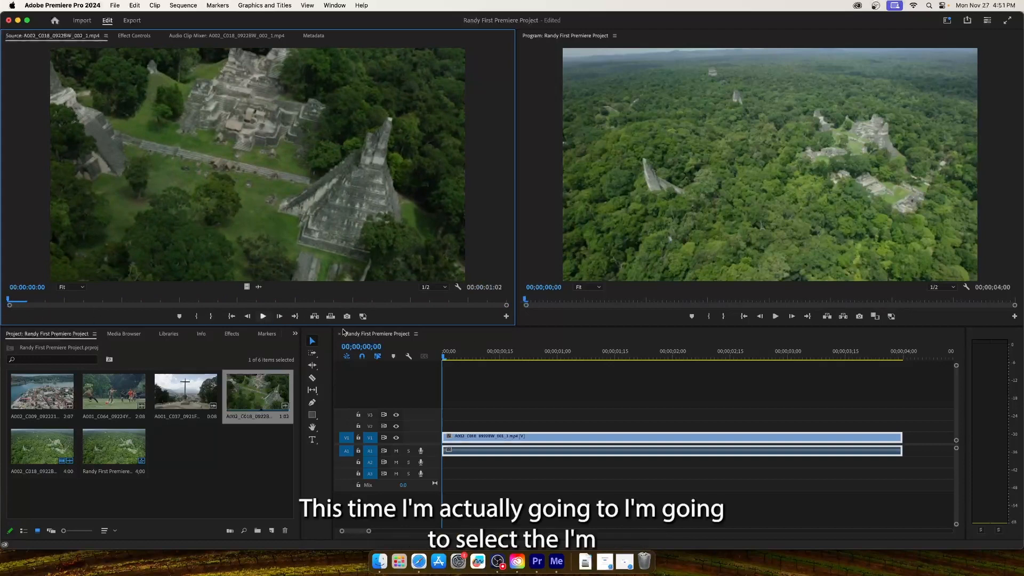
click(856, 340)
key(Down)
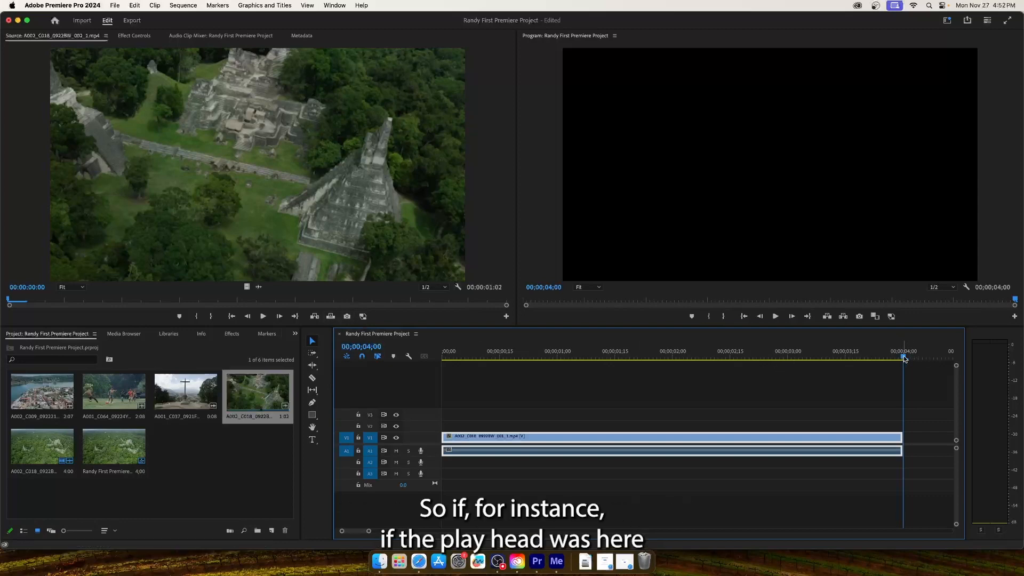
Try overwriting the V1 clip with the close-up temple shot at 00;00;02;04, inspect the edit and undo the overwrite
drag(905, 359, 688, 357)
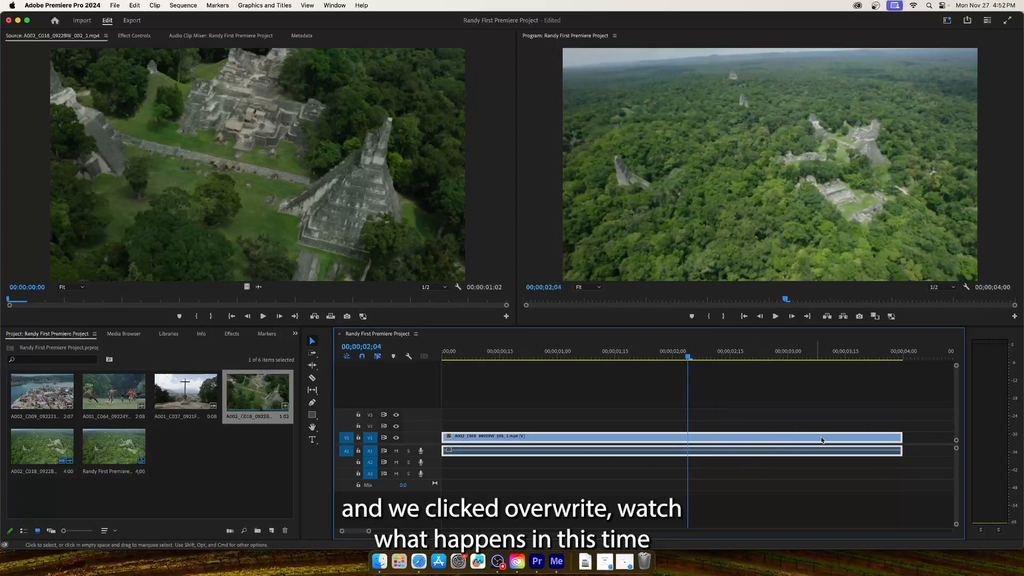
click(331, 317)
click(721, 440)
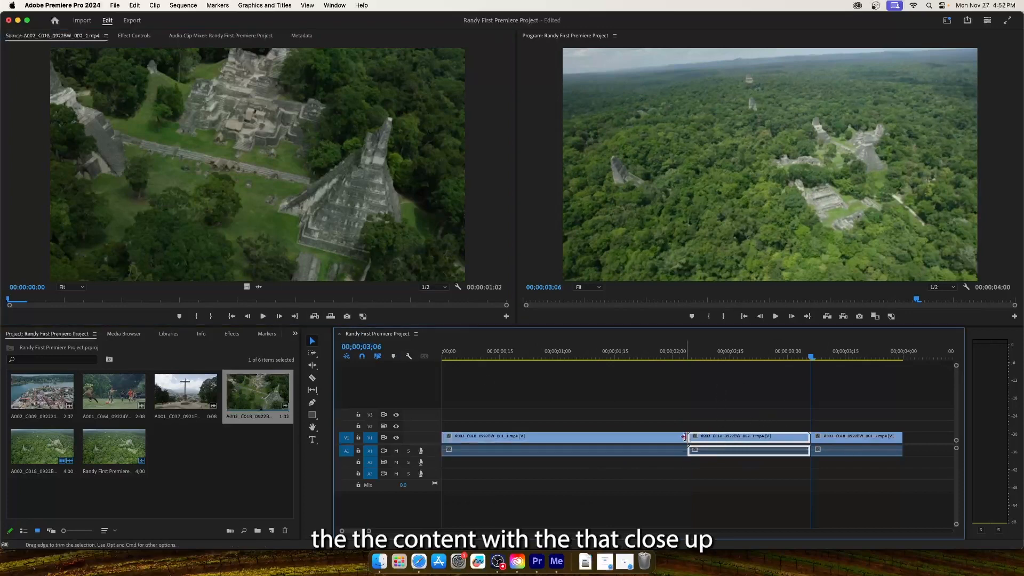
click(677, 357)
drag(680, 358, 632, 365)
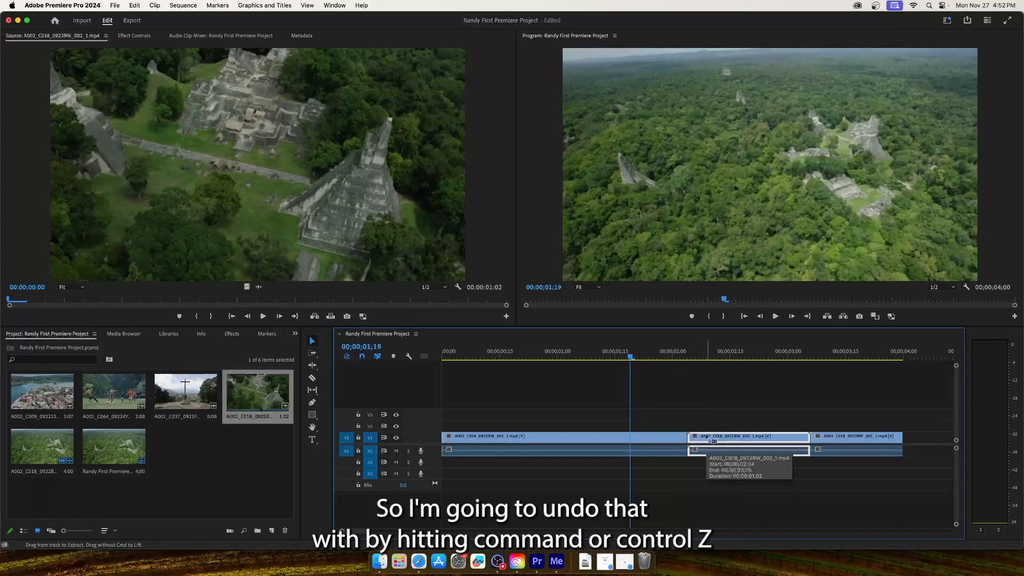
key(super+z)
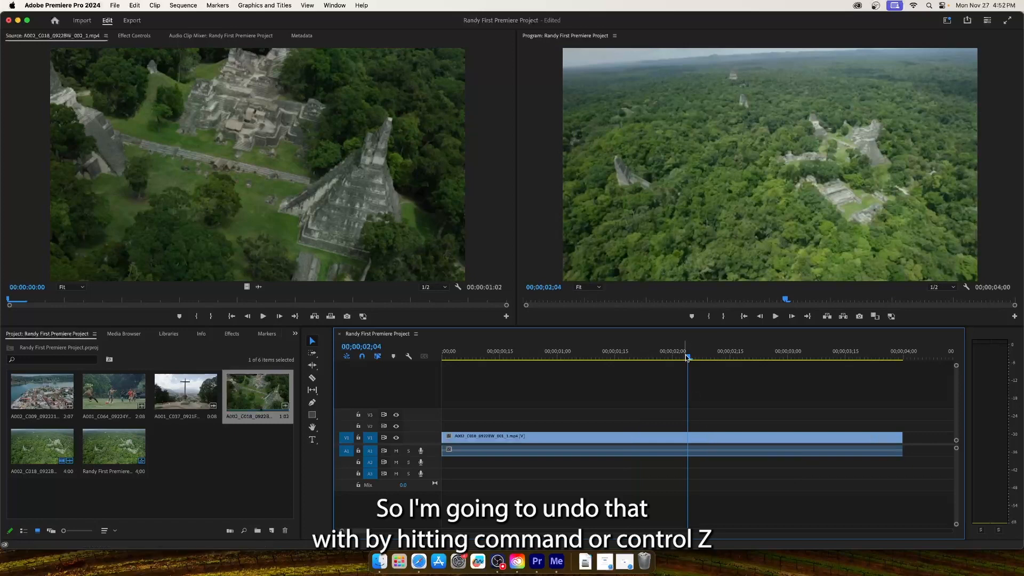
Overwrite the close-up temple clip onto the sequence's end at 00;00;04;00 and scale it to frame size
key(End)
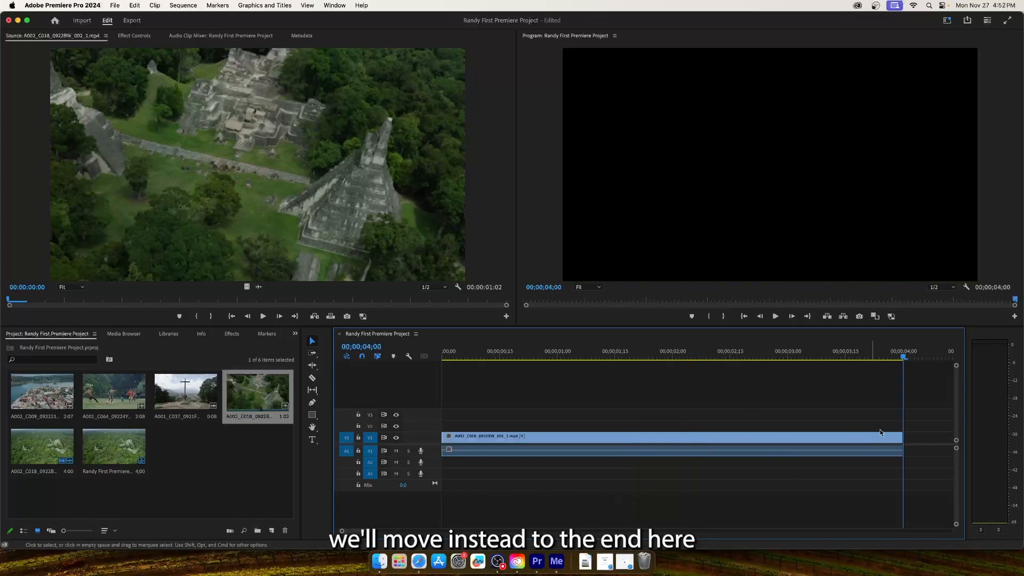
click(331, 317)
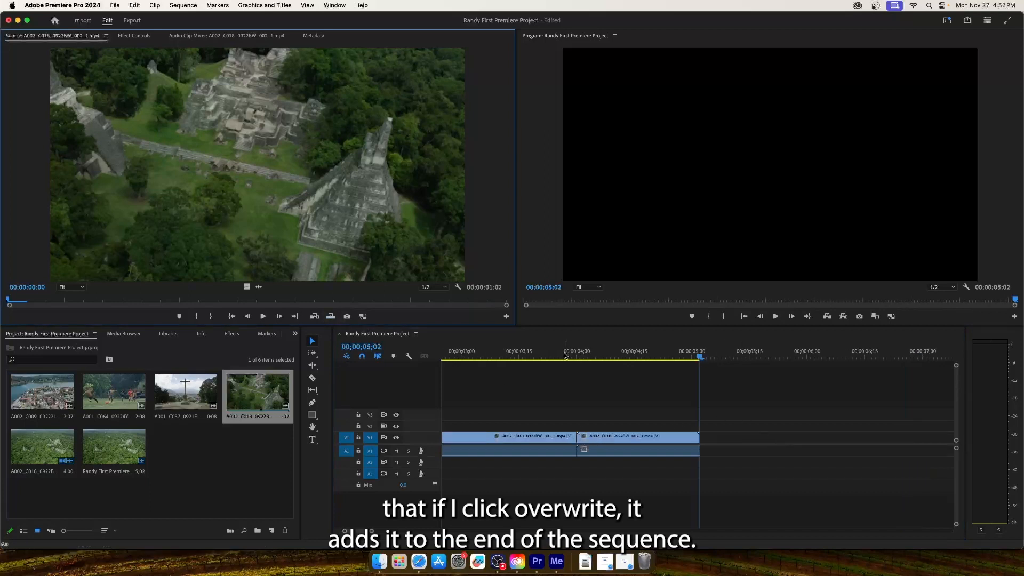
click(601, 356)
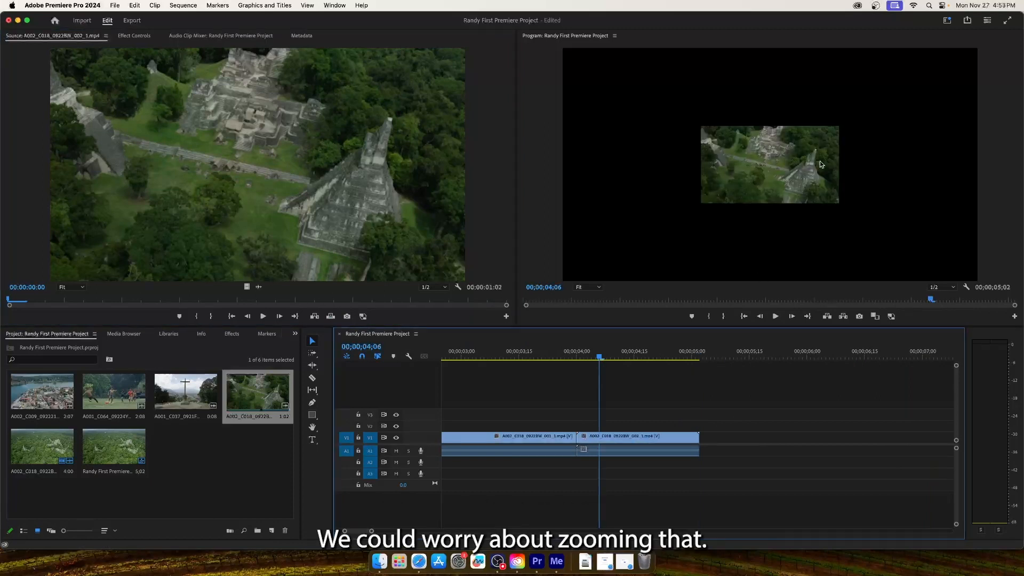
right_click(657, 438)
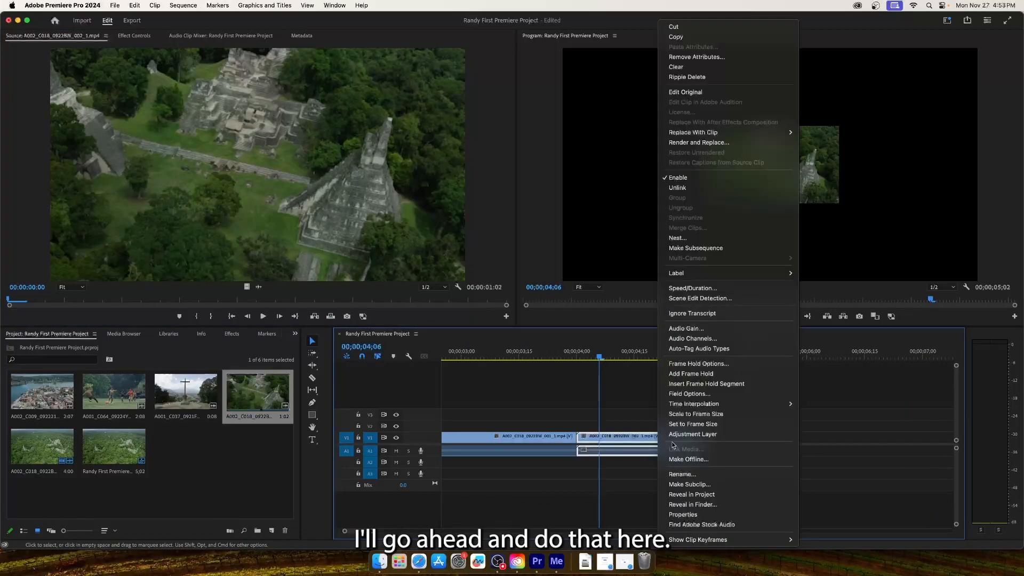
click(688, 417)
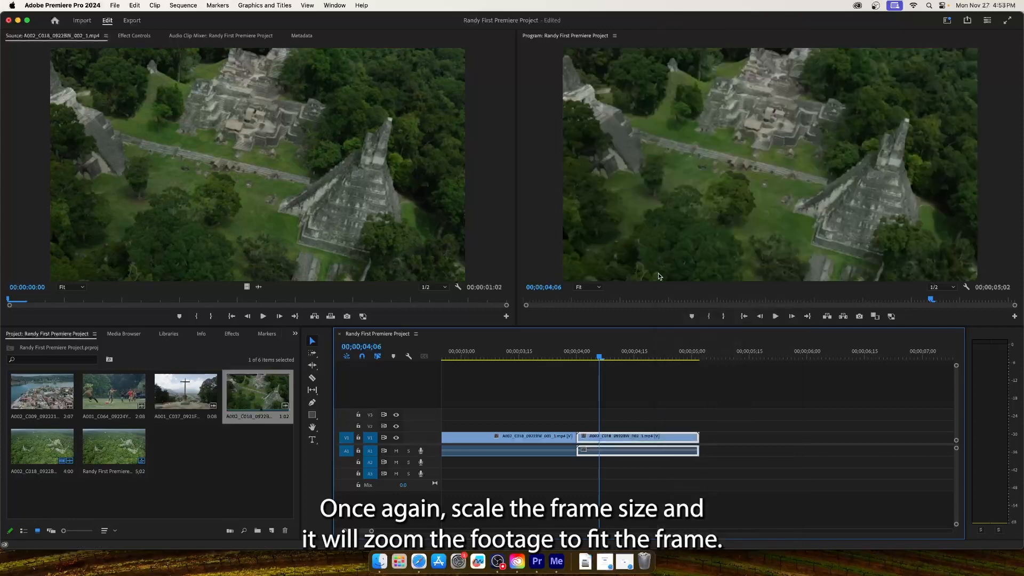
drag(599, 357, 634, 363)
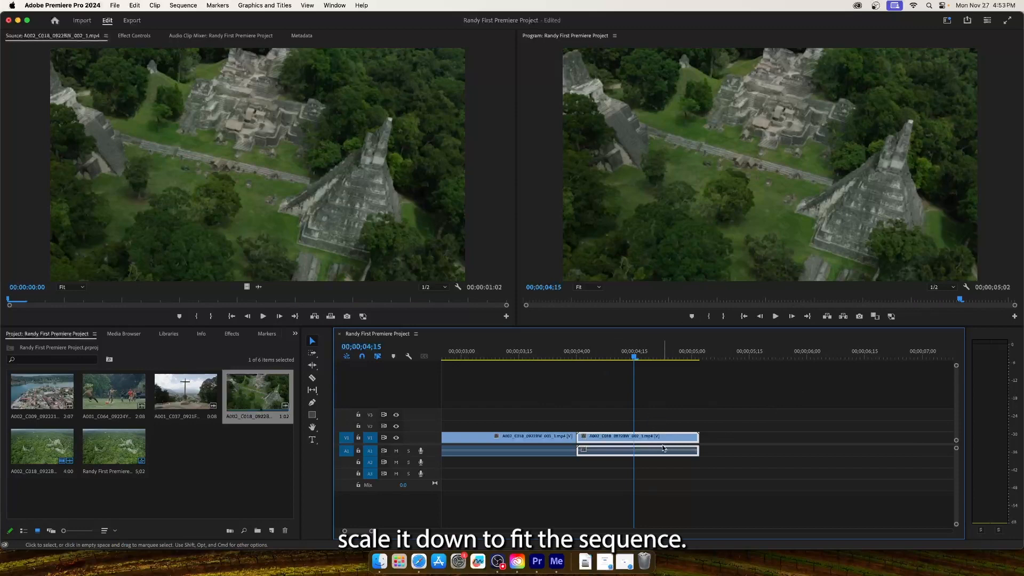
drag(634, 357, 603, 357)
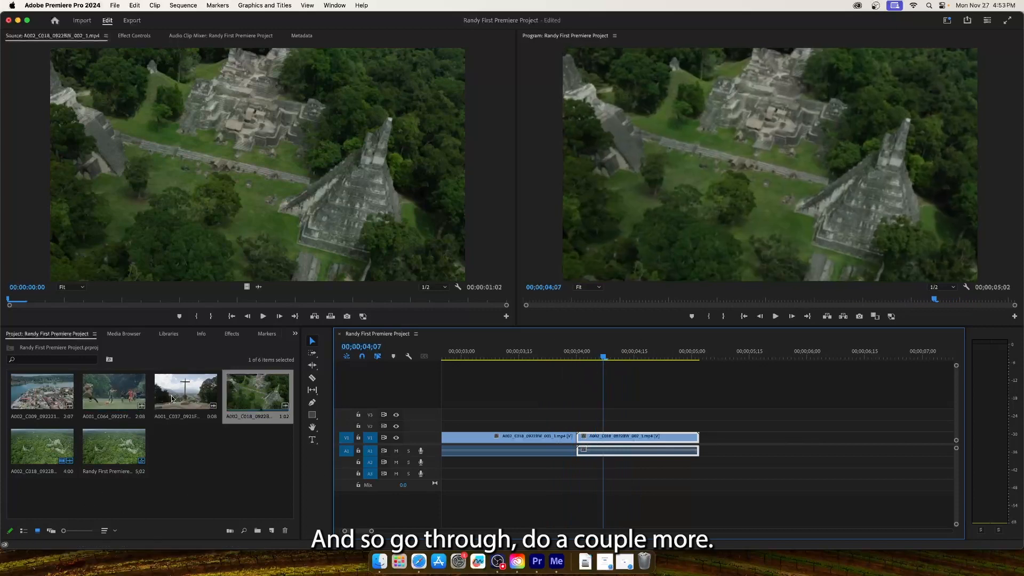
Load the clip of boys playing football in the Source monitor and mark its In point at 00:00:00:00
double_click(115, 395)
drag(213, 304, 1, 309)
click(196, 317)
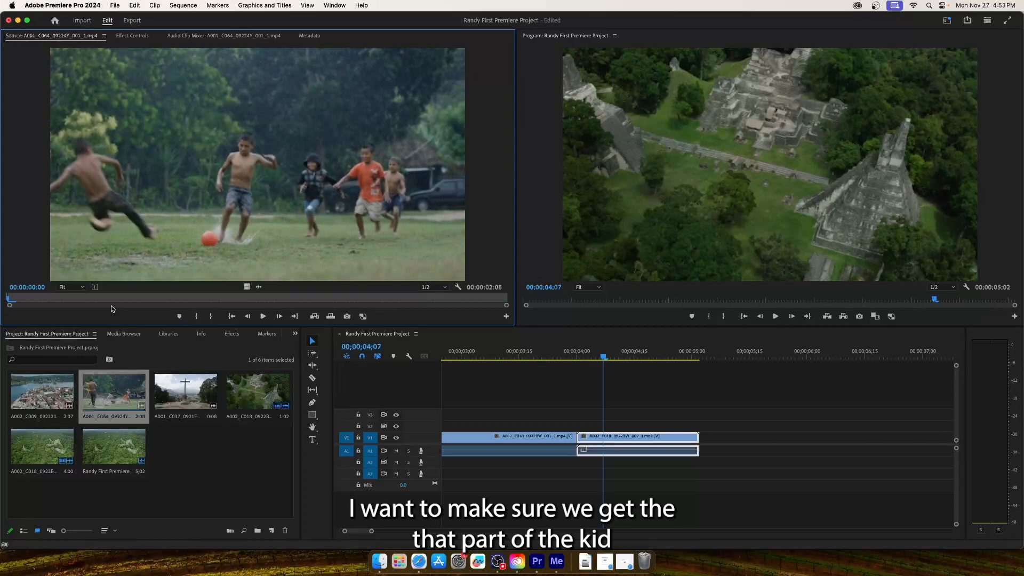
Mark the football clip's Out point at 00:00:01:12, after the ball is kicked away, and keep the playhead there
drag(11, 302, 287, 305)
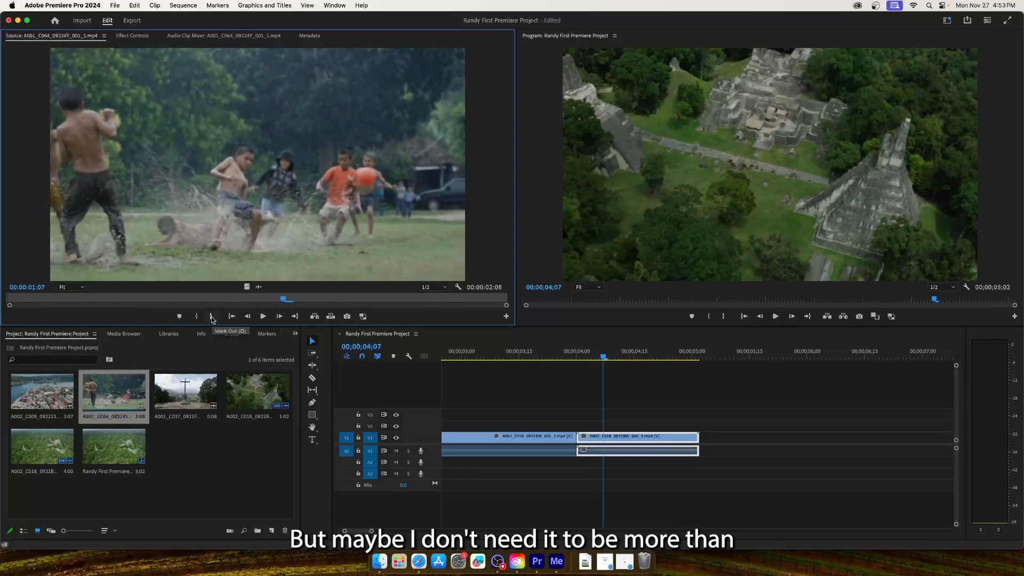
drag(283, 299, 330, 299)
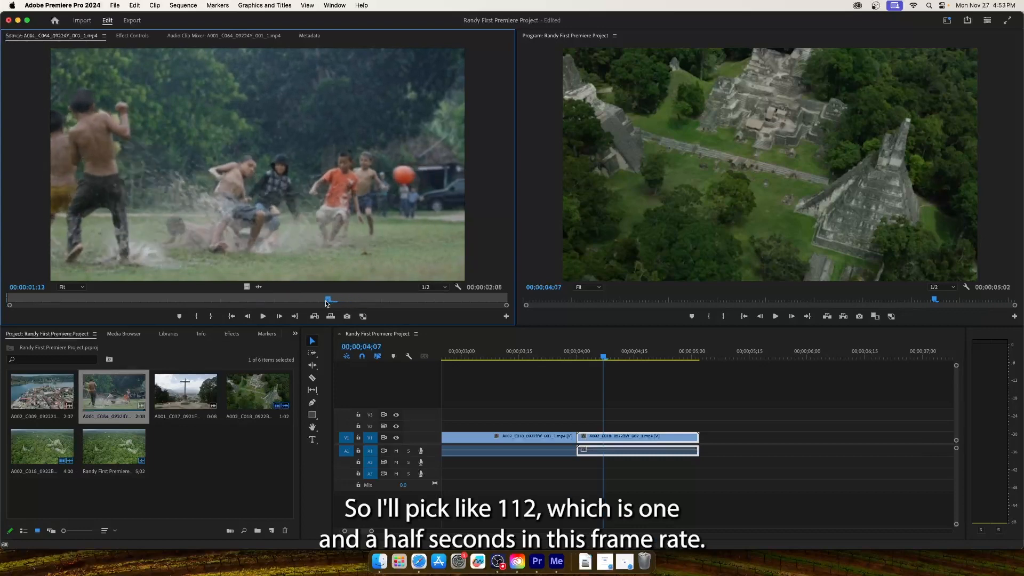
click(211, 317)
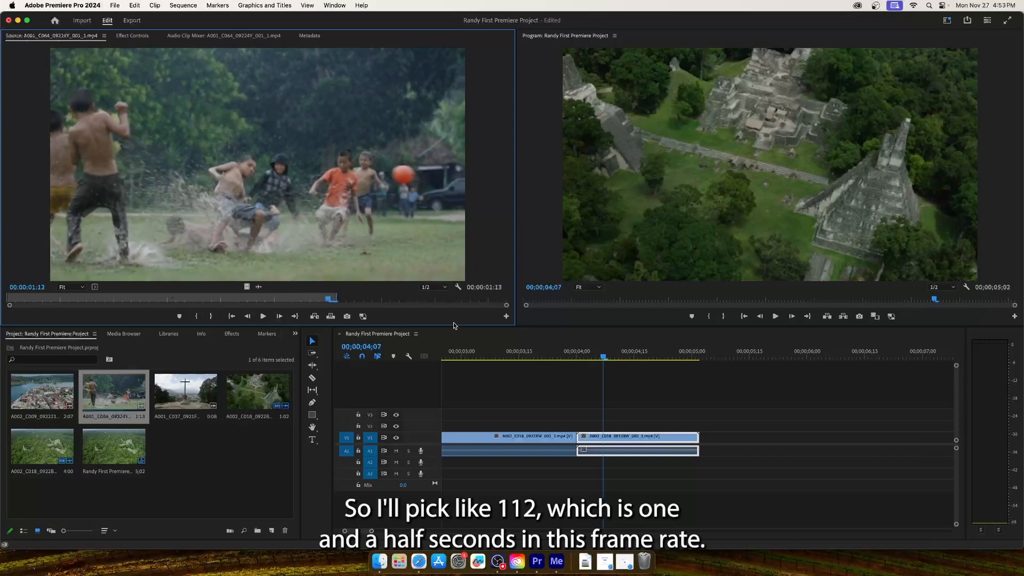
mouse_move(327, 301)
mouse_down()
mouse_move(336, 301)
mouse_move(319, 301)
mouse_up()
click(327, 303)
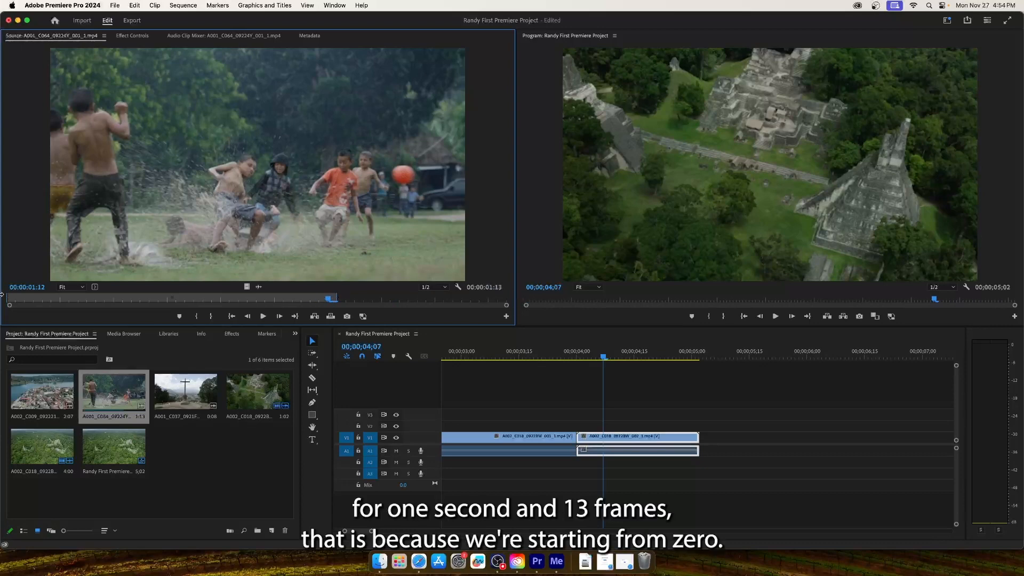
Move the football clip's Out point to 00:00:01:11 and insert the clip at the sequence's end, 00;00;05;02
mouse_move(327, 300)
mouse_down()
mouse_move(139, 300)
mouse_move(335, 296)
mouse_move(319, 297)
mouse_up()
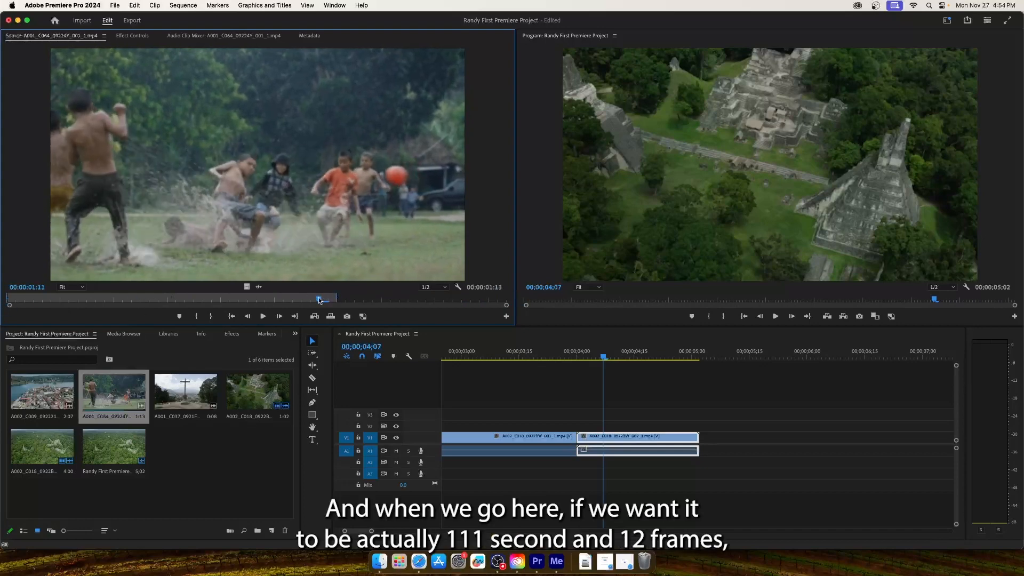
click(212, 316)
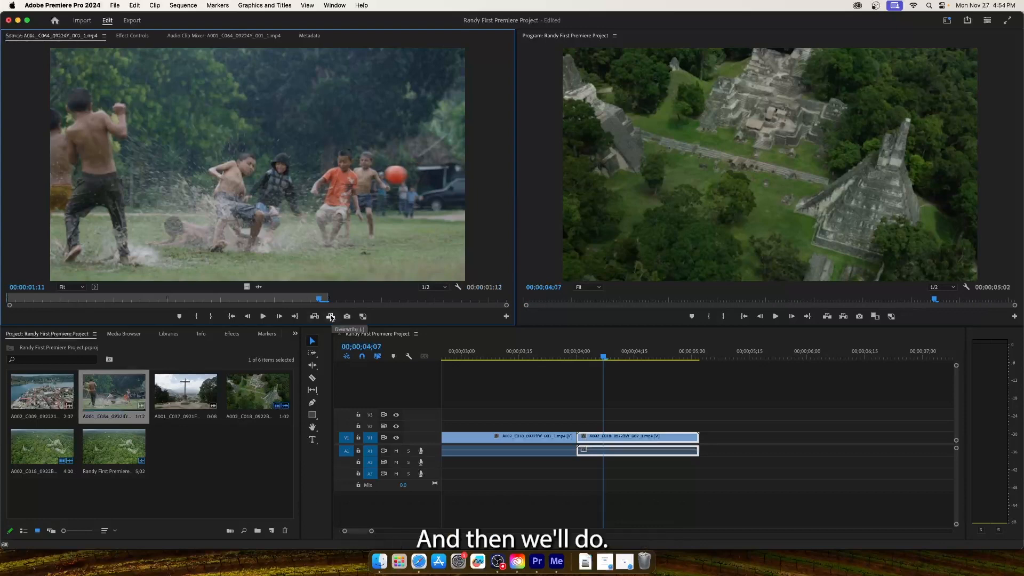
click(700, 357)
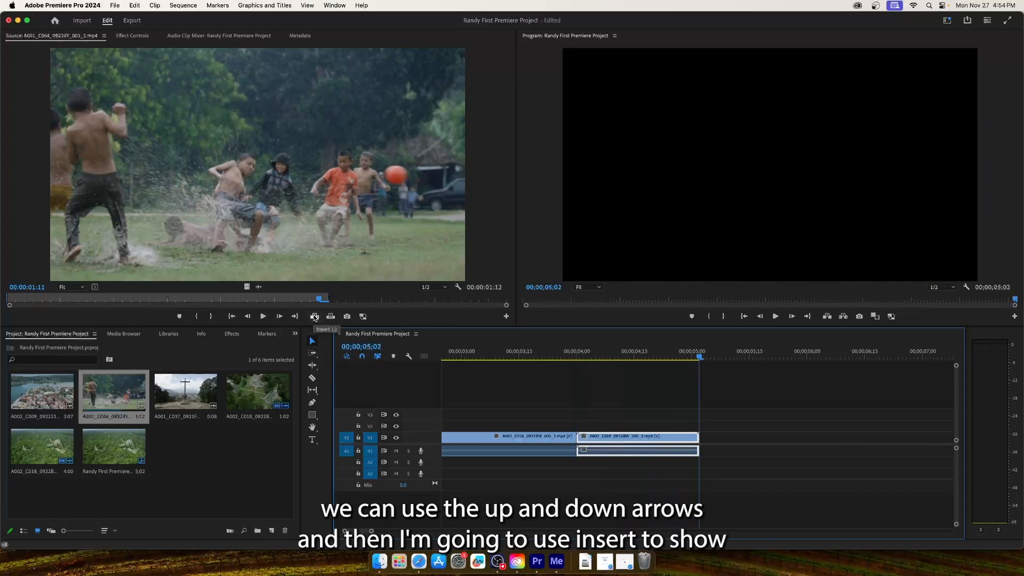
click(315, 317)
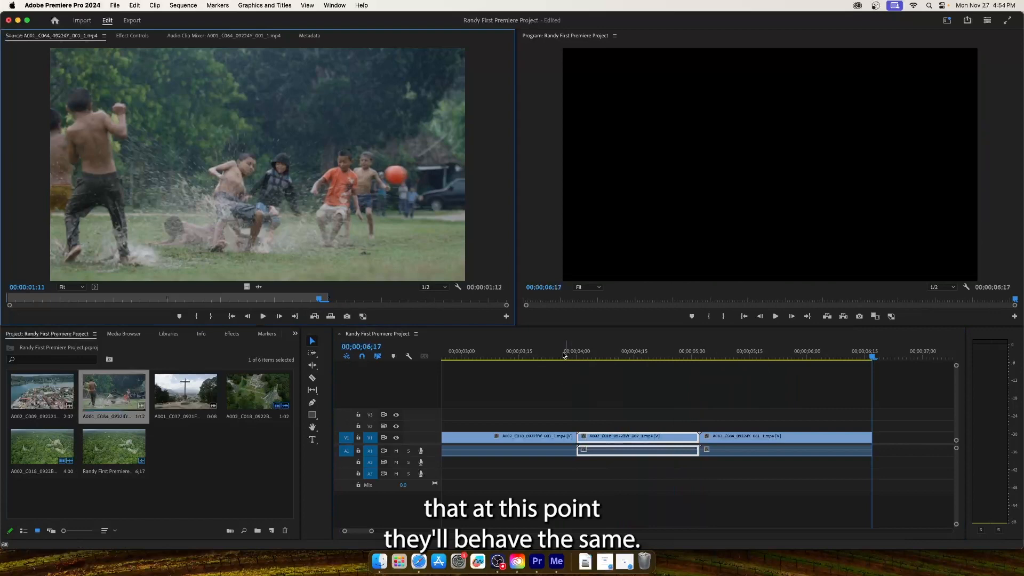
Preview the football clip in the sequence at 00;00;05;16 and scale it to frame size
click(754, 357)
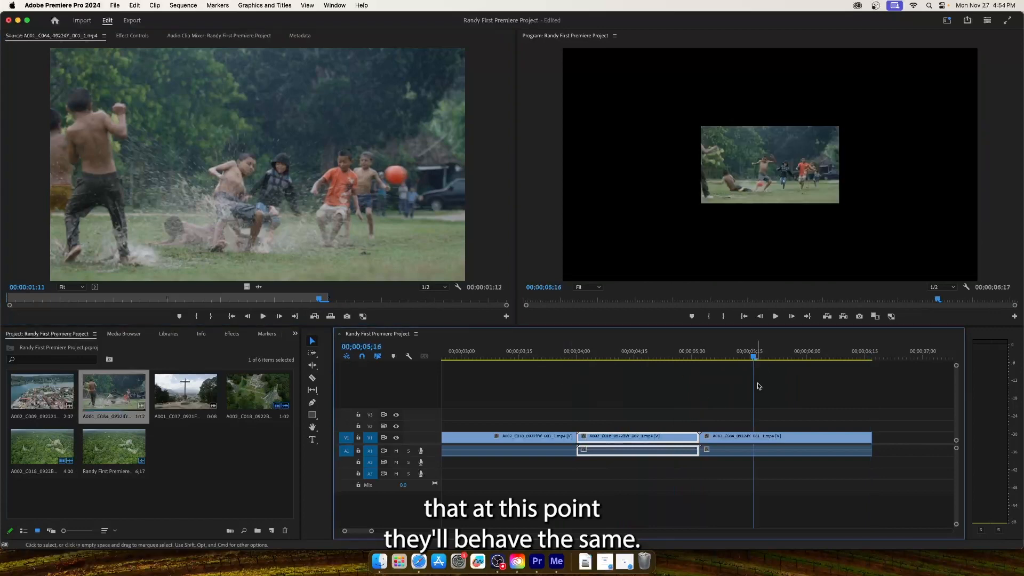
right_click(762, 441)
click(792, 414)
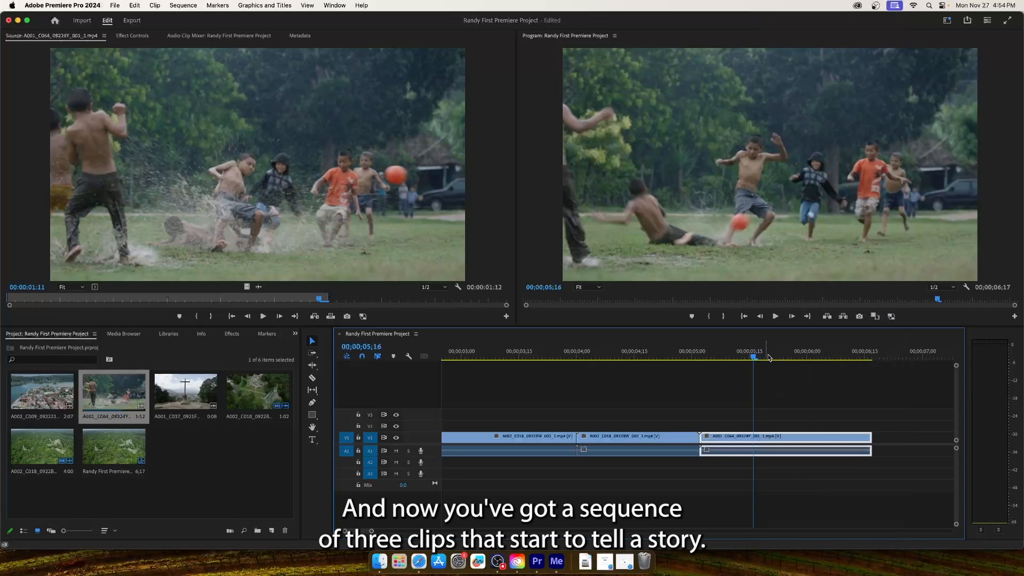
mouse_move(753, 358)
mouse_down()
mouse_move(731, 357)
mouse_move(770, 357)
mouse_move(762, 357)
mouse_up()
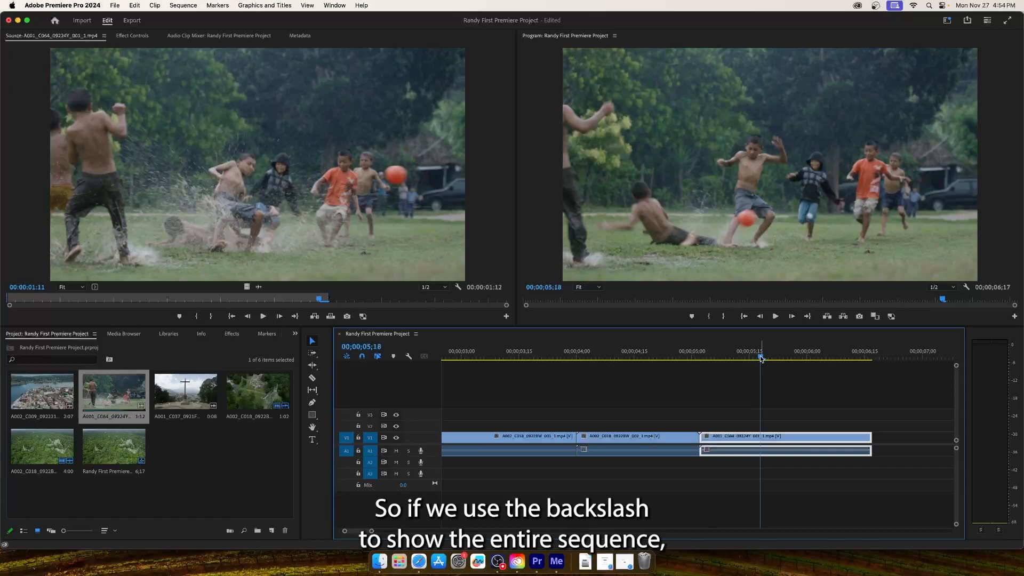
Show the entire sequence, select each of its three clips in turn, and return the playhead to 00;00;00;00
key(backslash)
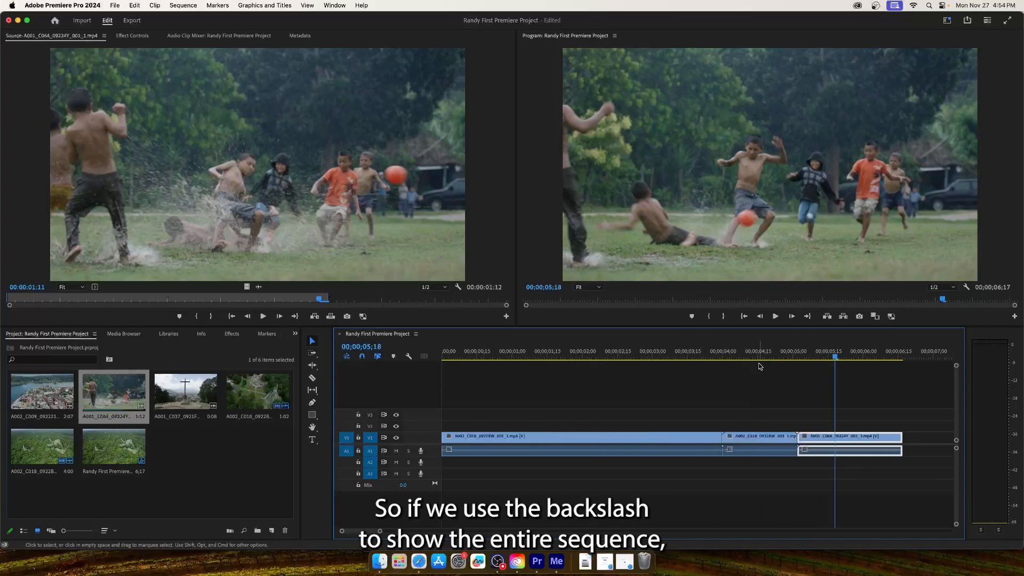
click(497, 441)
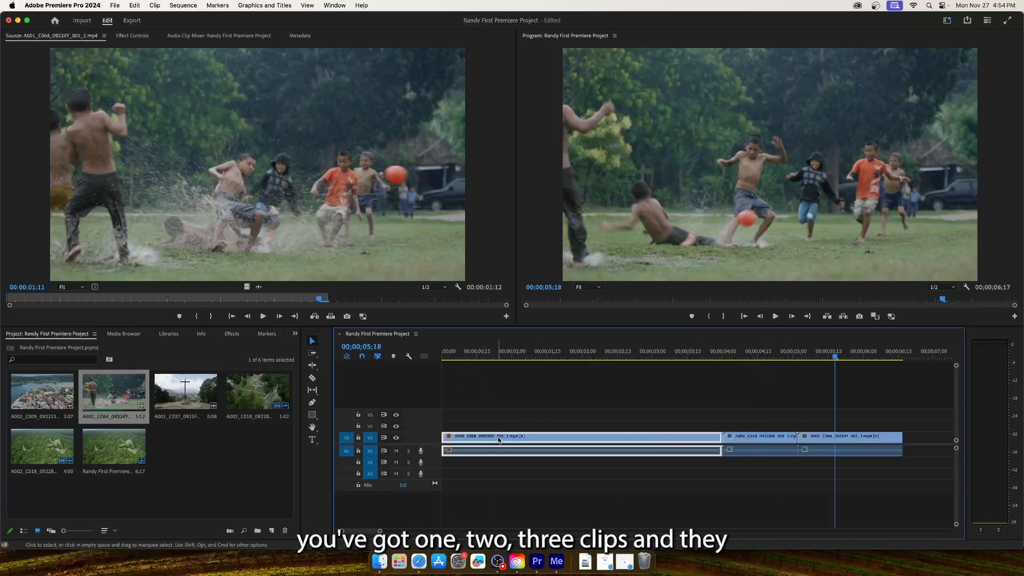
click(756, 439)
click(817, 439)
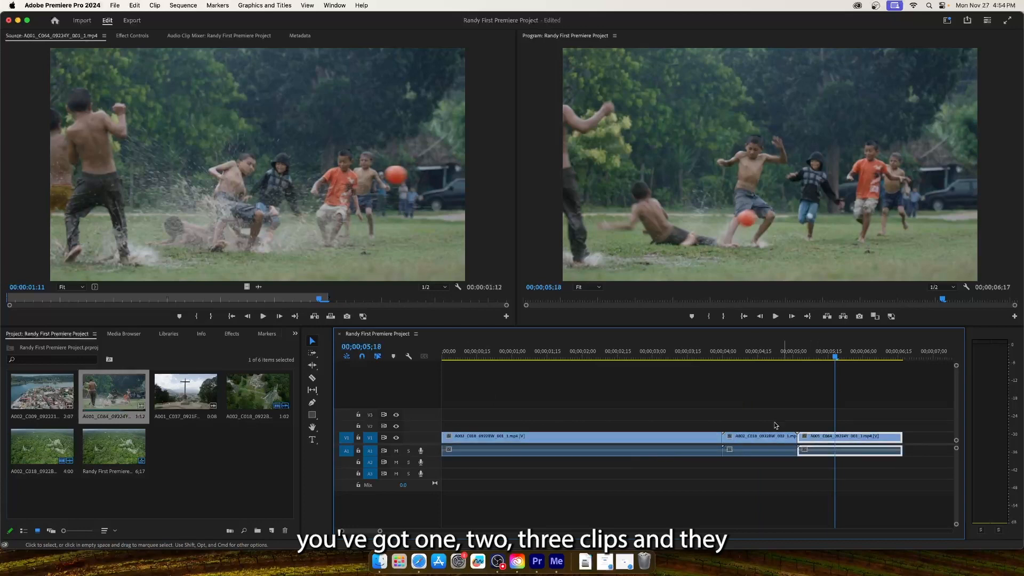
click(446, 357)
drag(446, 359, 443, 361)
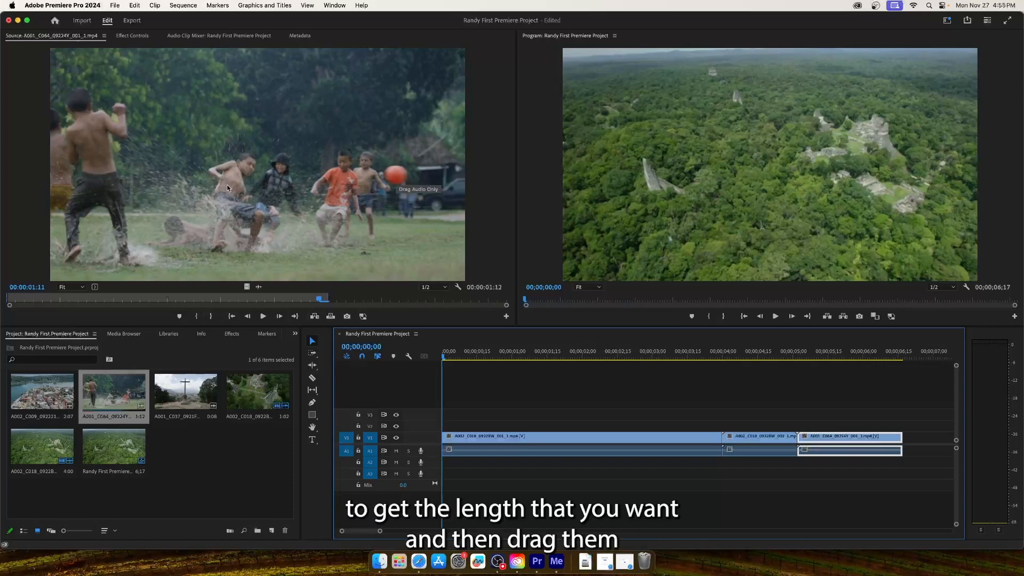
Load the hilltop cross clip in the Source monitor and step through its frames to 00:00:00:02
double_click(183, 394)
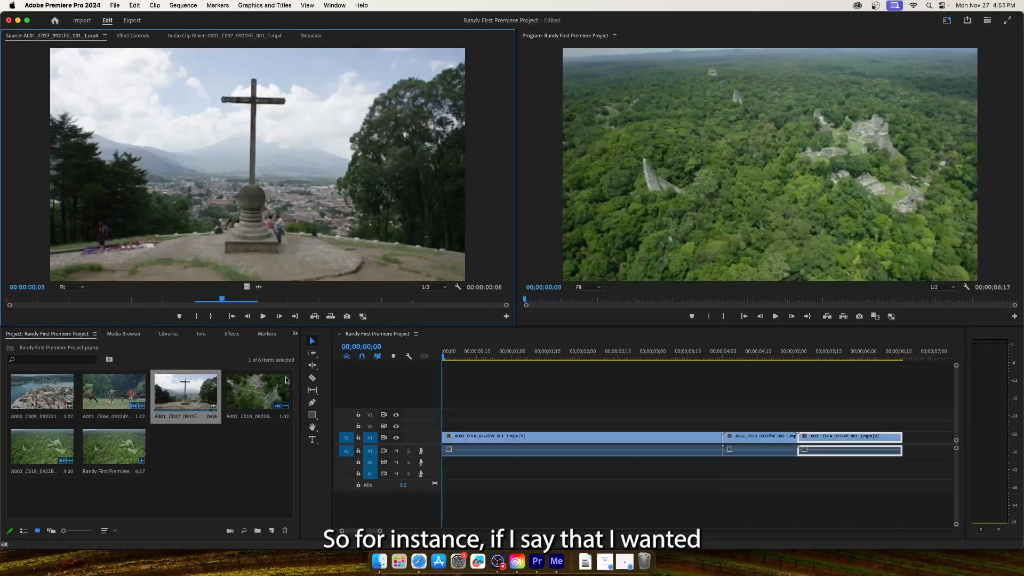
key(Right)
key(Right)
click(248, 315)
click(249, 316)
click(249, 315)
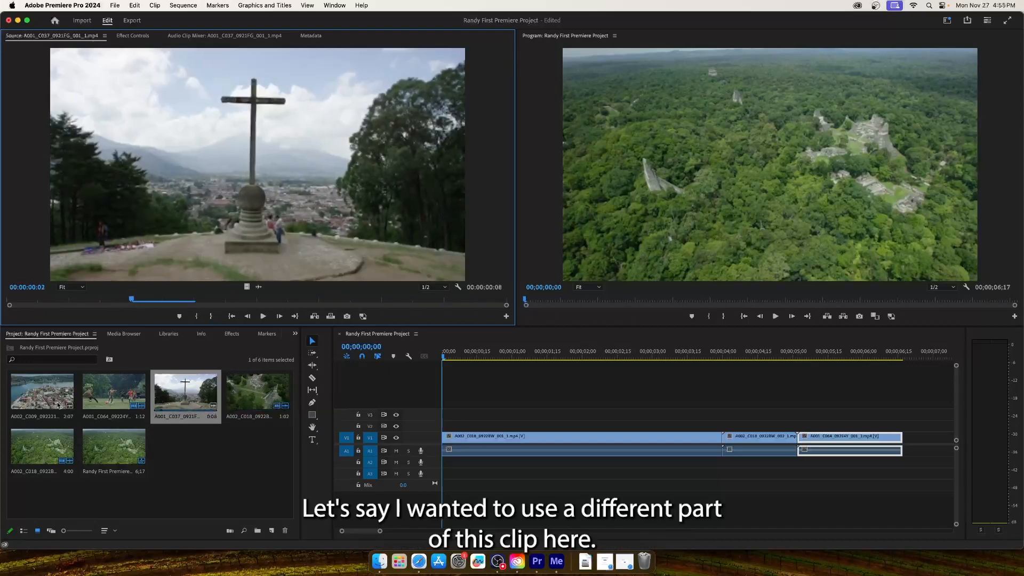
Load the wide aerial jungle clip, mark a new In point at 00:00:04:20, and scrub near its end to 00:00:07:11
double_click(34, 448)
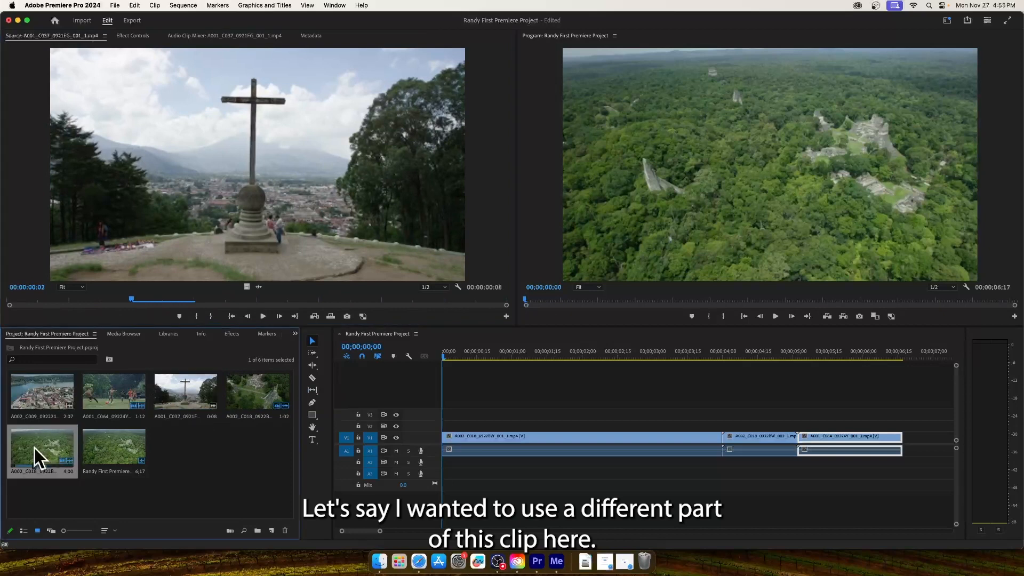
click(328, 300)
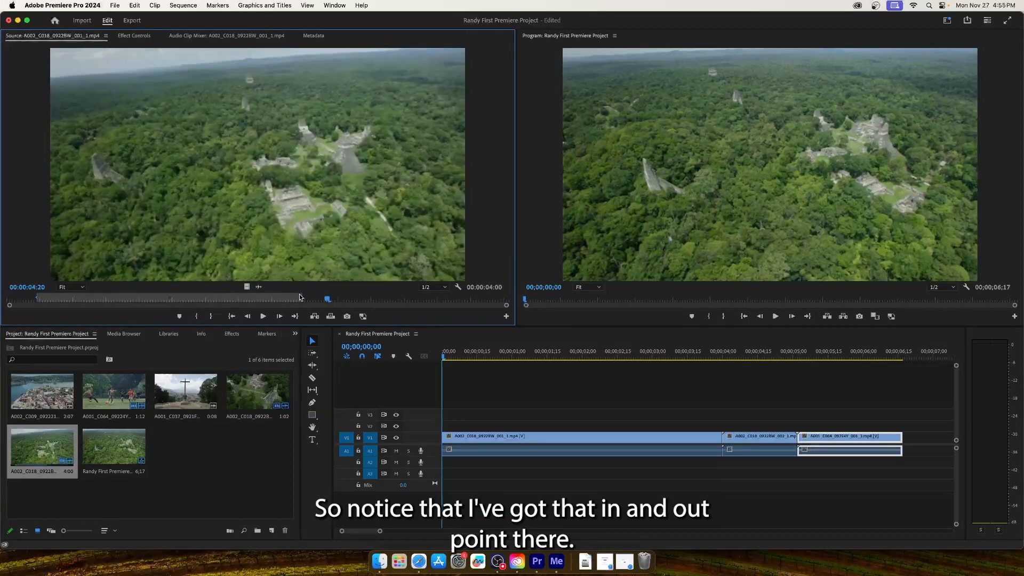
click(197, 316)
drag(329, 302, 502, 305)
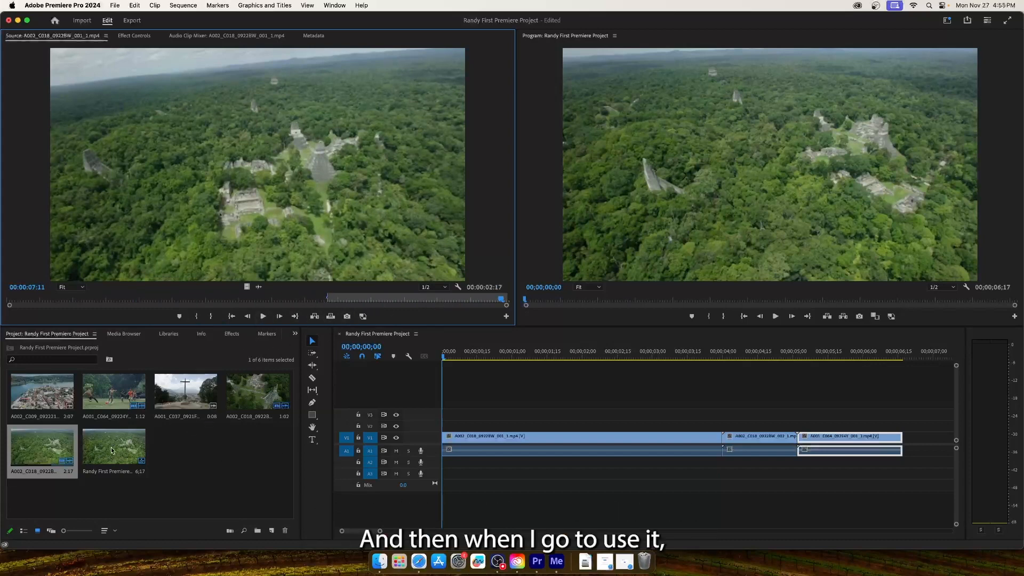
Place the retrimmed aerial clip on V1 directly after the football clip and preview it at 00;00;06;21
click(193, 463)
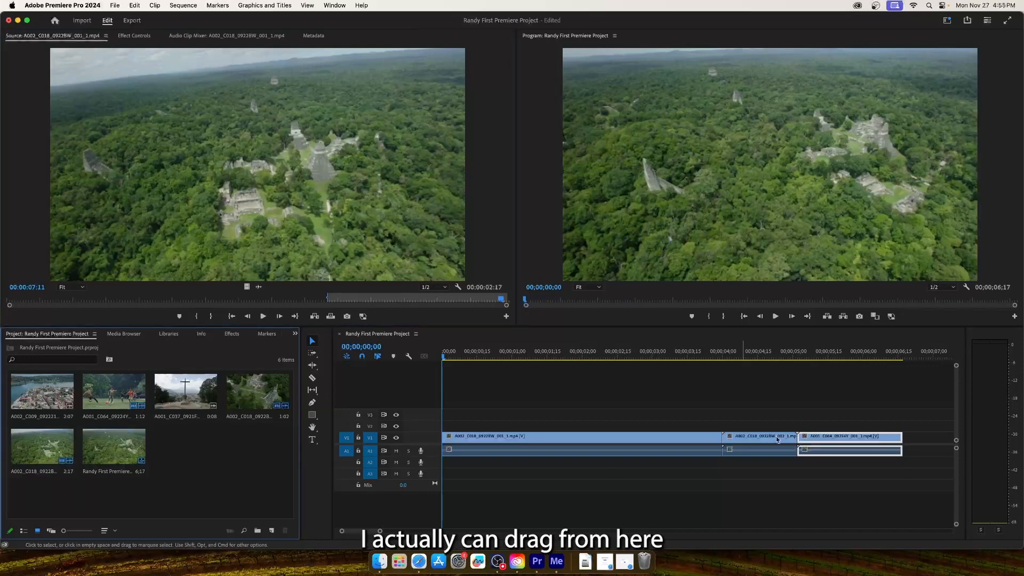
drag(38, 445, 910, 426)
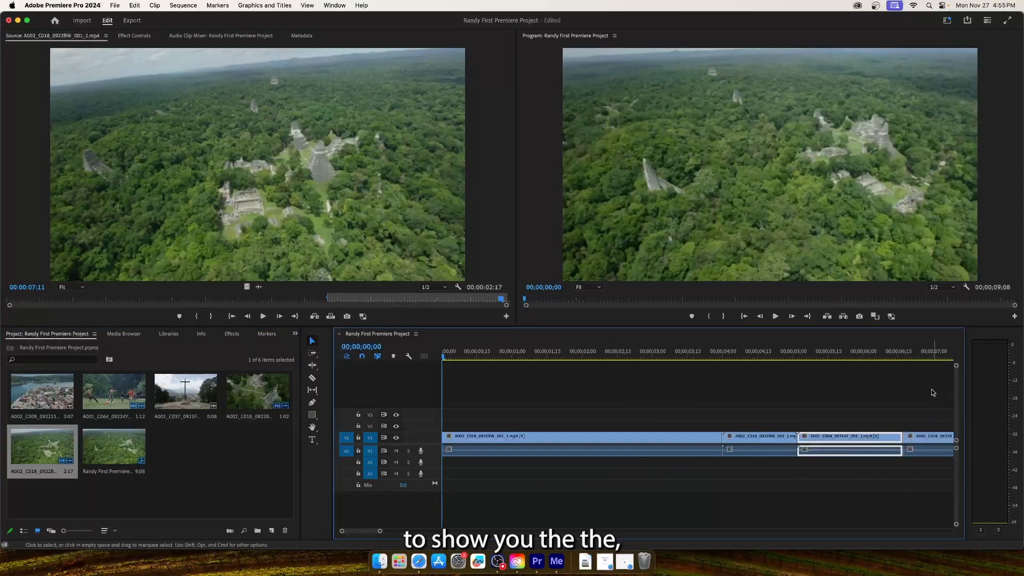
click(912, 355)
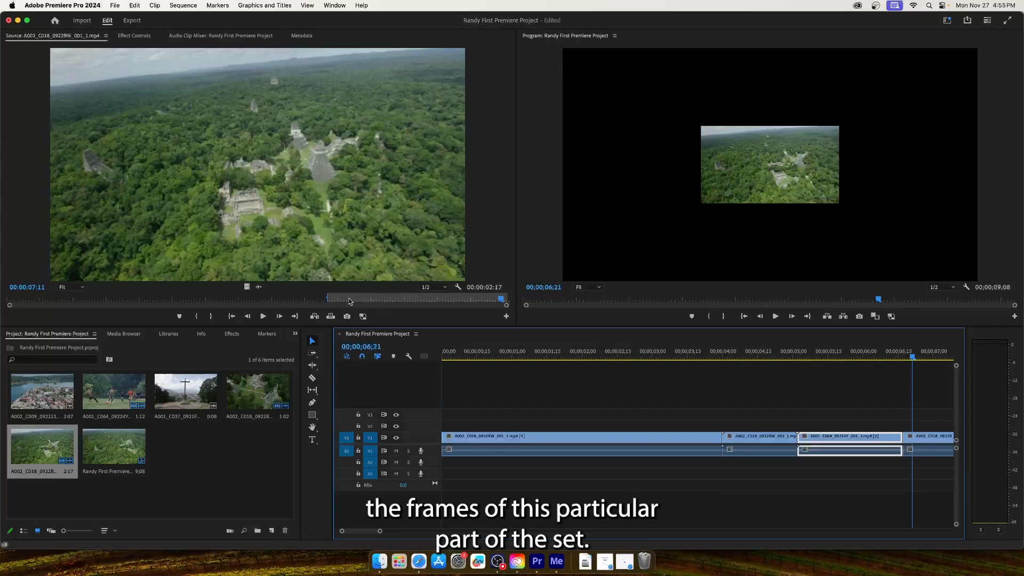
Compare the aerial source frames at 00:00:04:20 and 00:00:04:03 with the sequence frame at 00;00;06;18
click(329, 293)
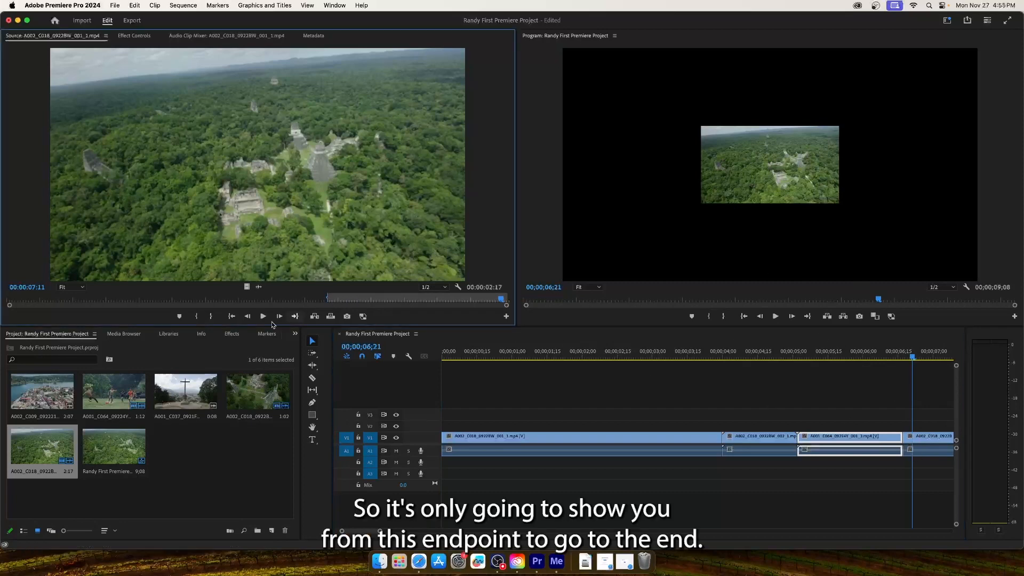
click(327, 301)
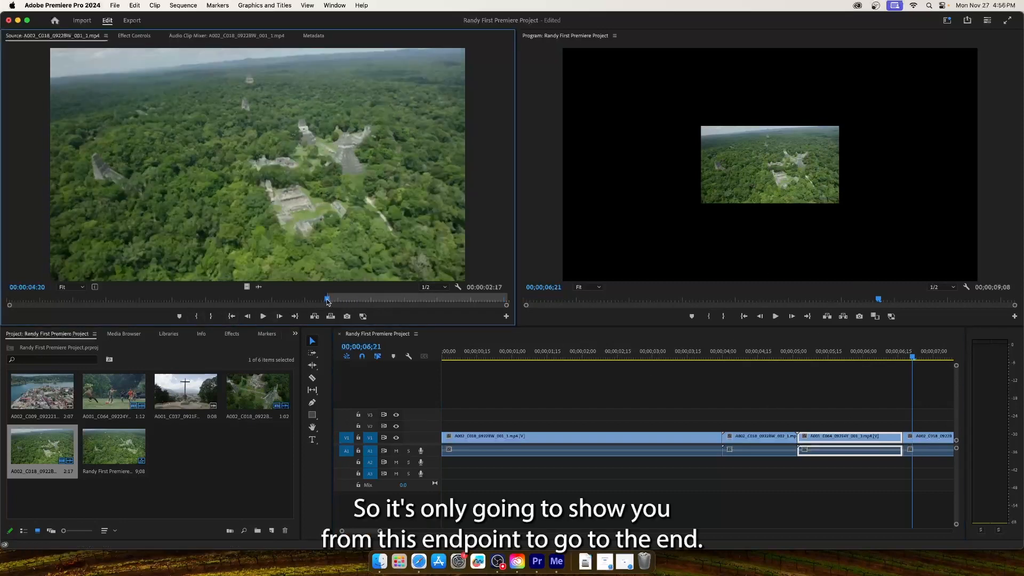
drag(327, 301, 280, 304)
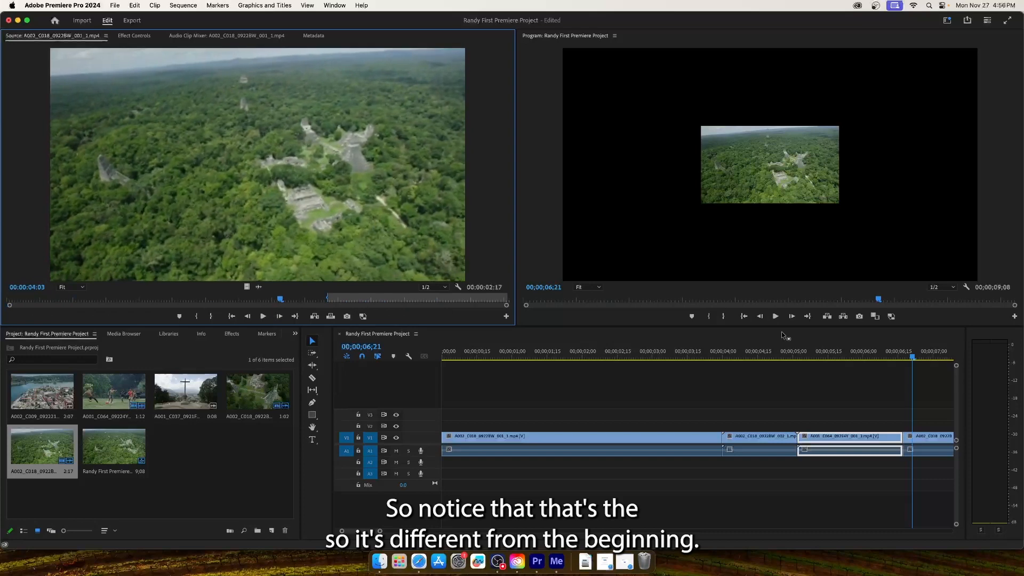
drag(912, 357, 905, 361)
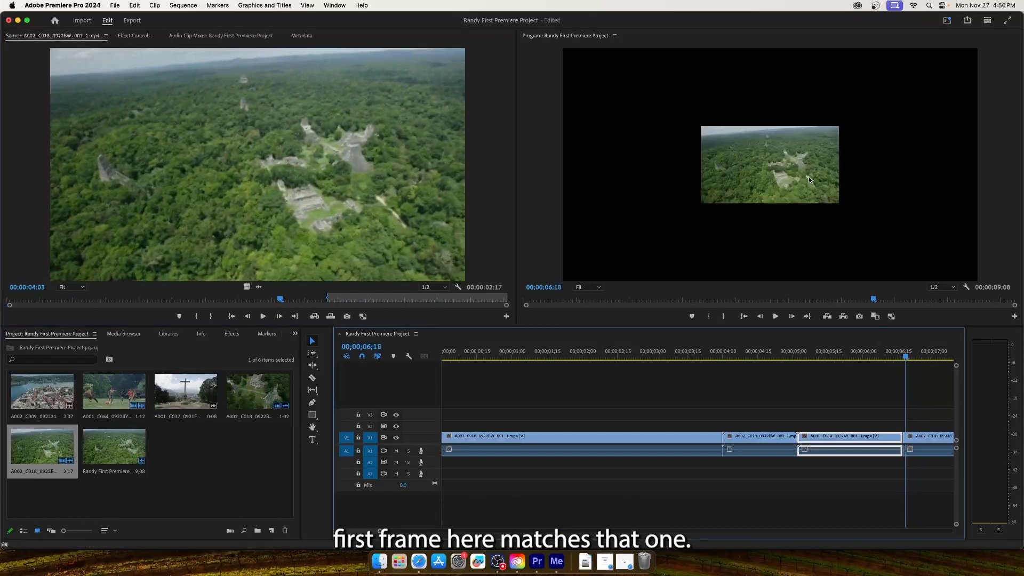
Scale the last aerial clip to frame size and show the whole sequence in the timeline
right_click(942, 436)
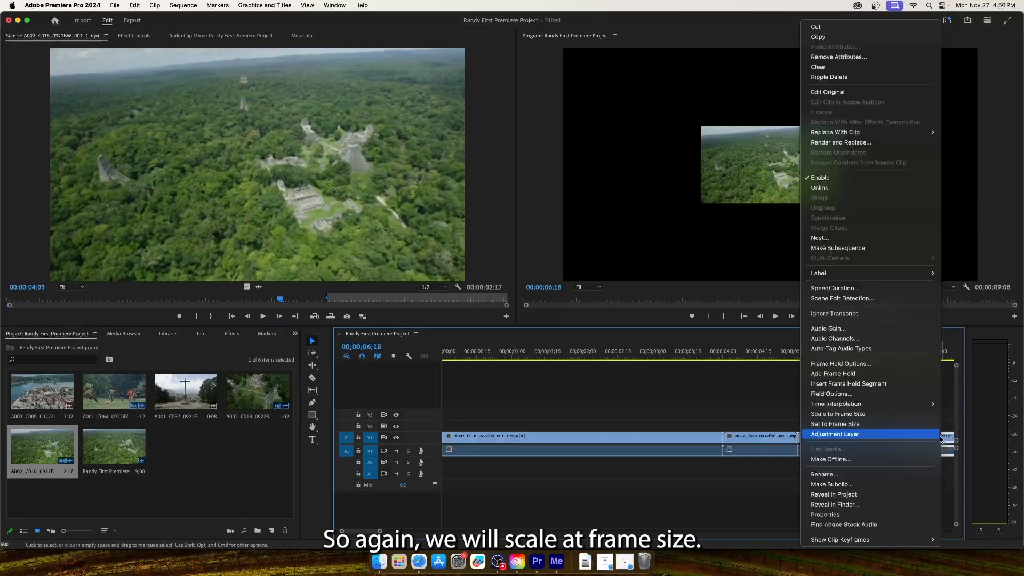
click(865, 417)
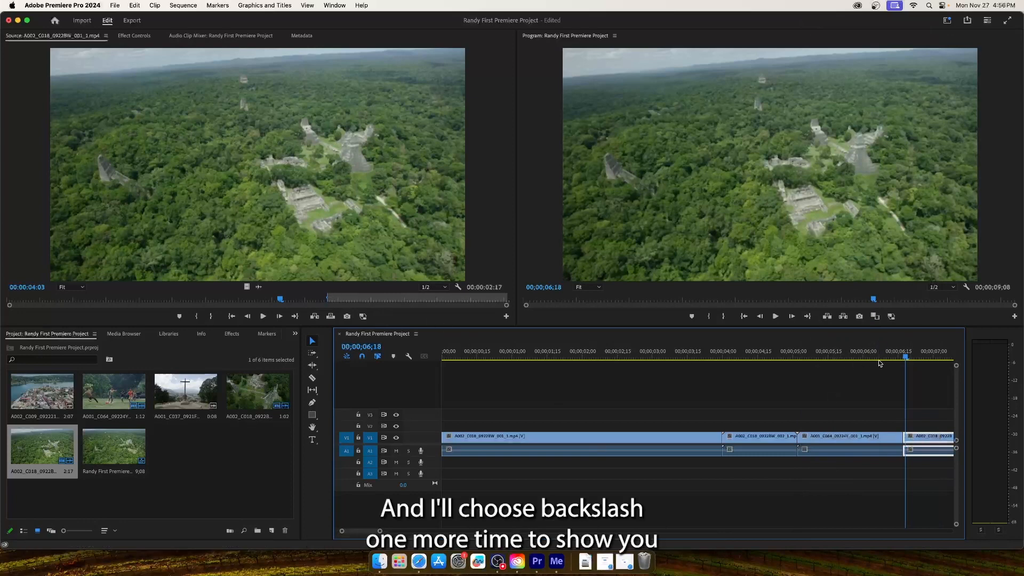
key(backslash)
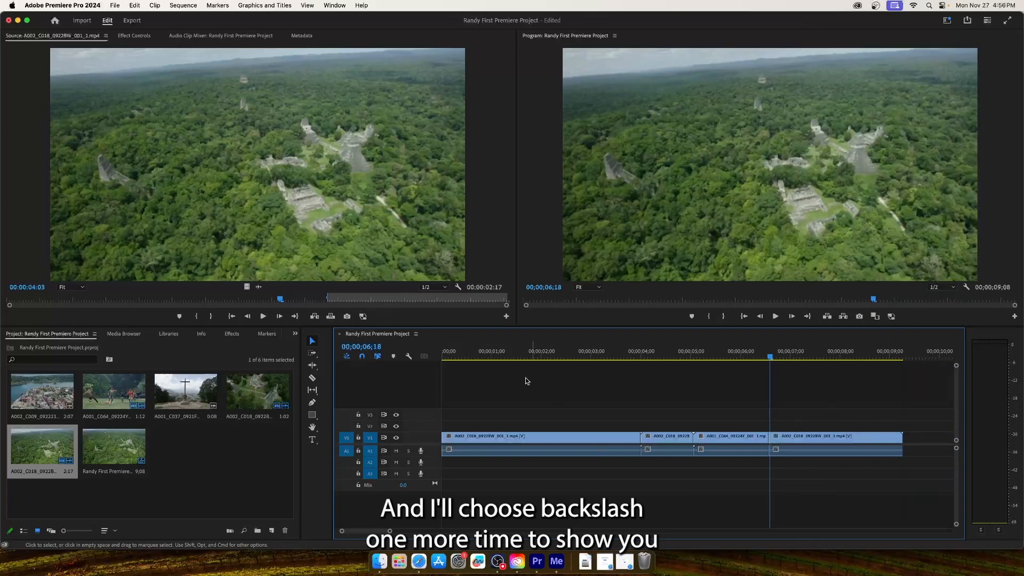
Play the complete four-clip sequence from 00;00;00;00 and leave the playhead just past its end at 00;00;09;10
drag(460, 353, 438, 359)
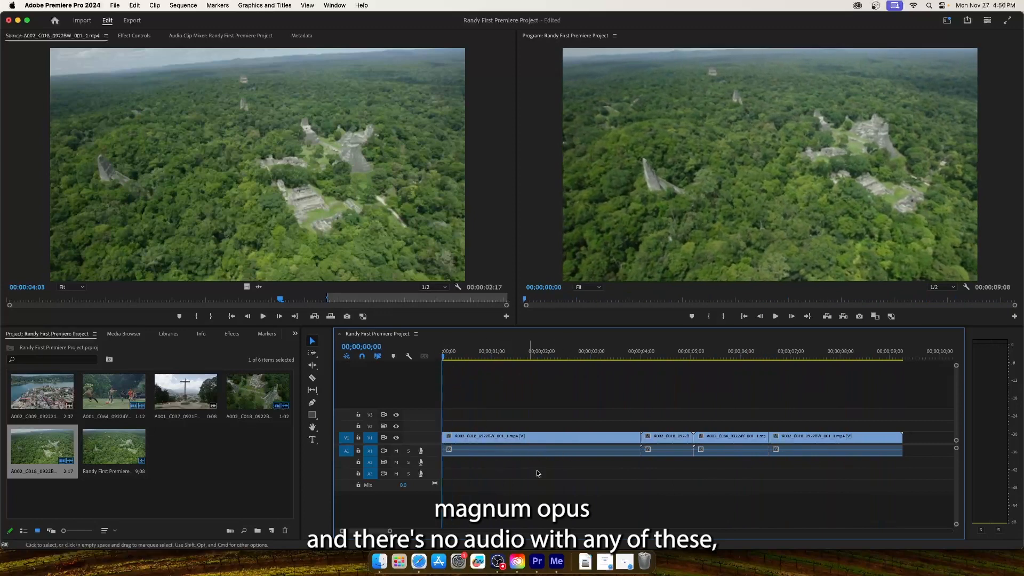
key(space)
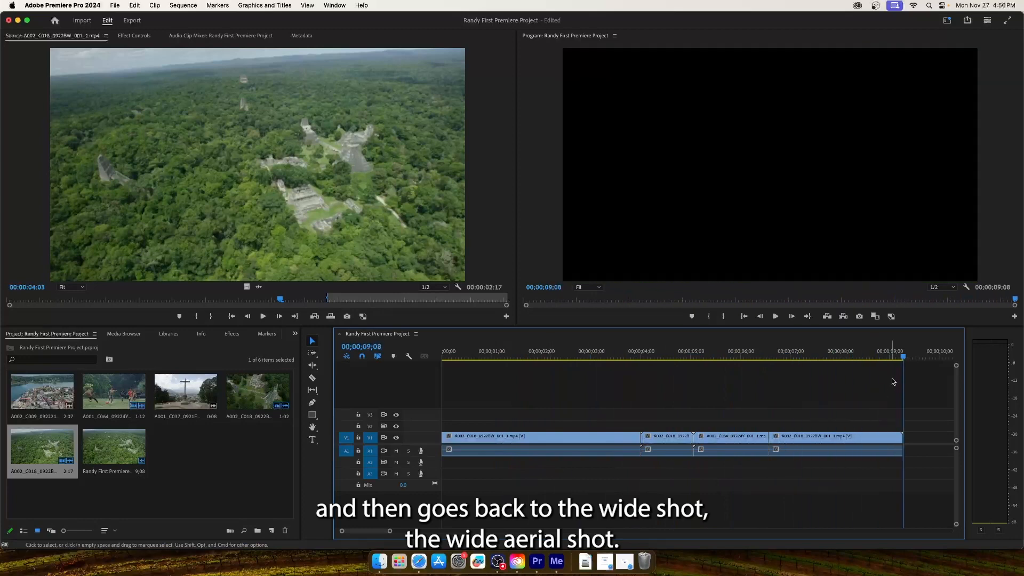
drag(903, 354, 909, 376)
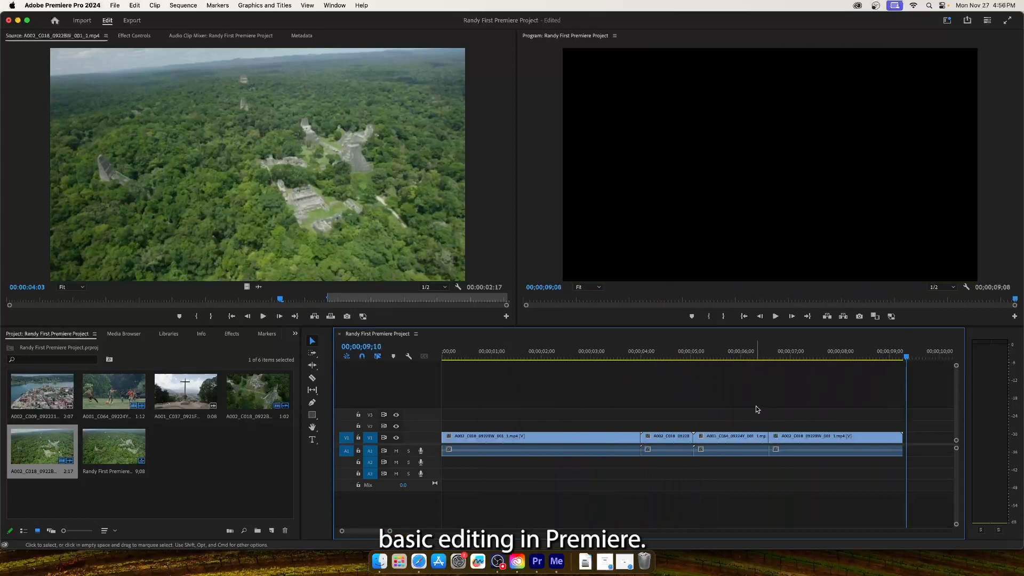